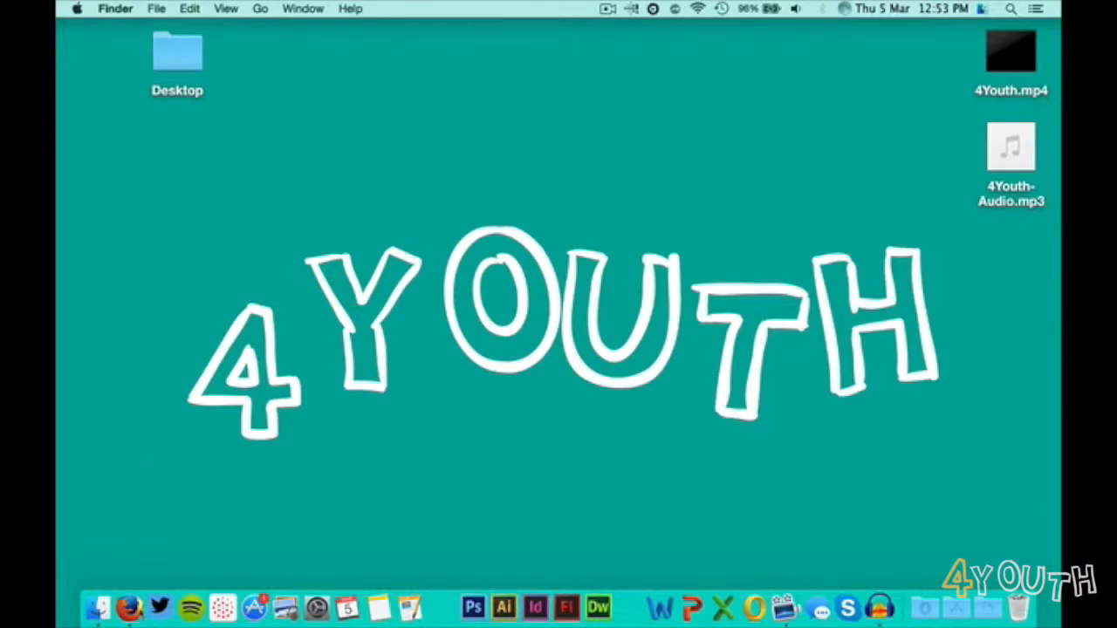
Switch to Firefox, view the Download page of the Audacity website, and minimize the browser window.
click(129, 608)
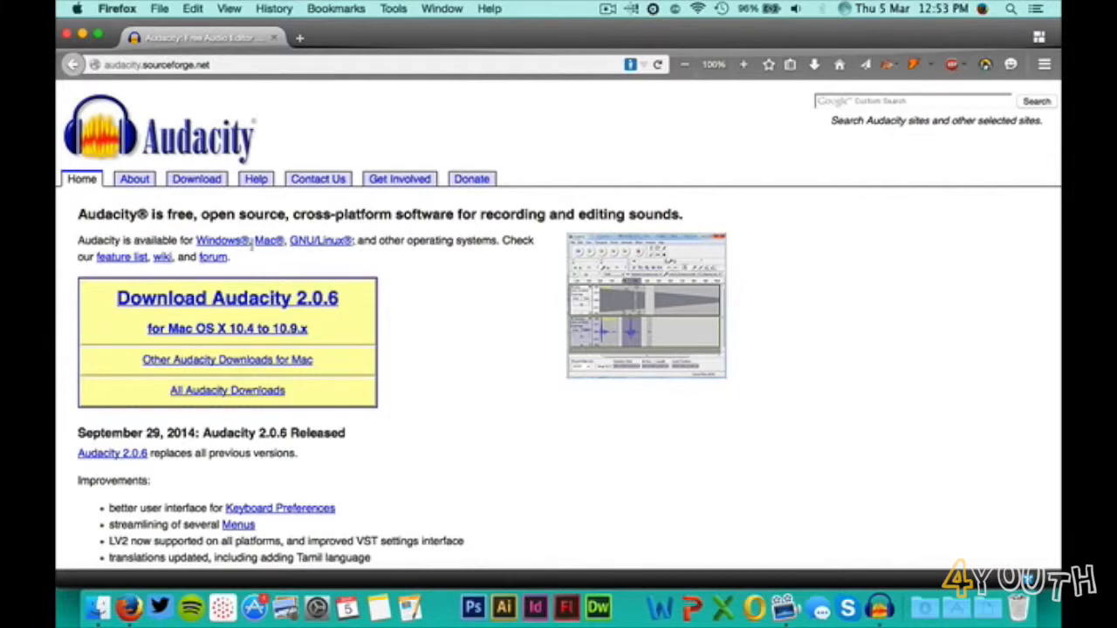
scroll(254, 251, down, 1)
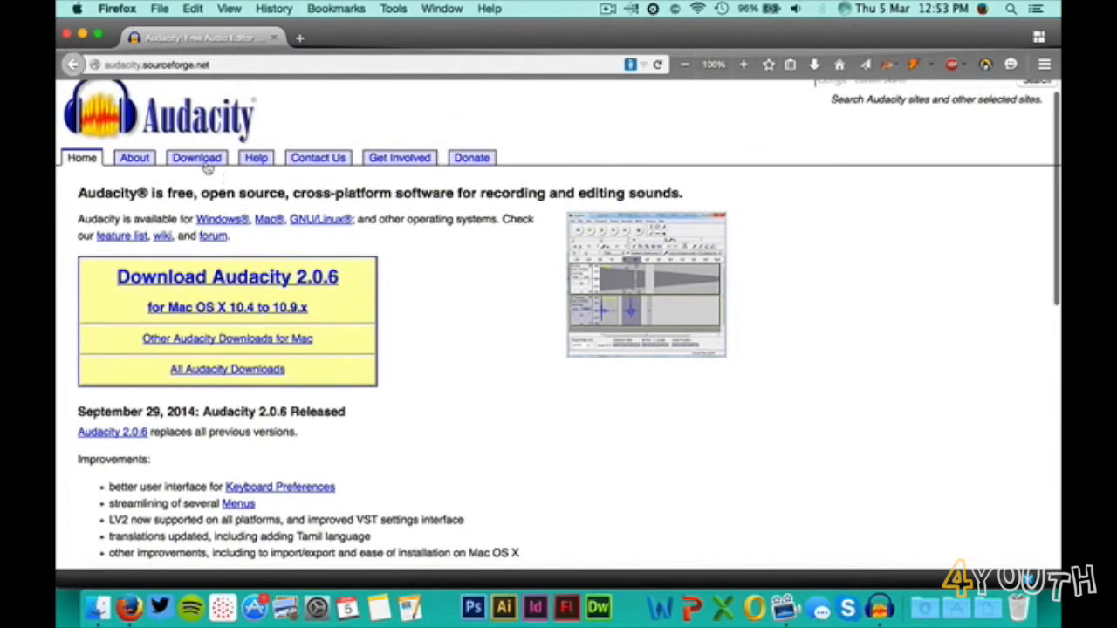
click(203, 162)
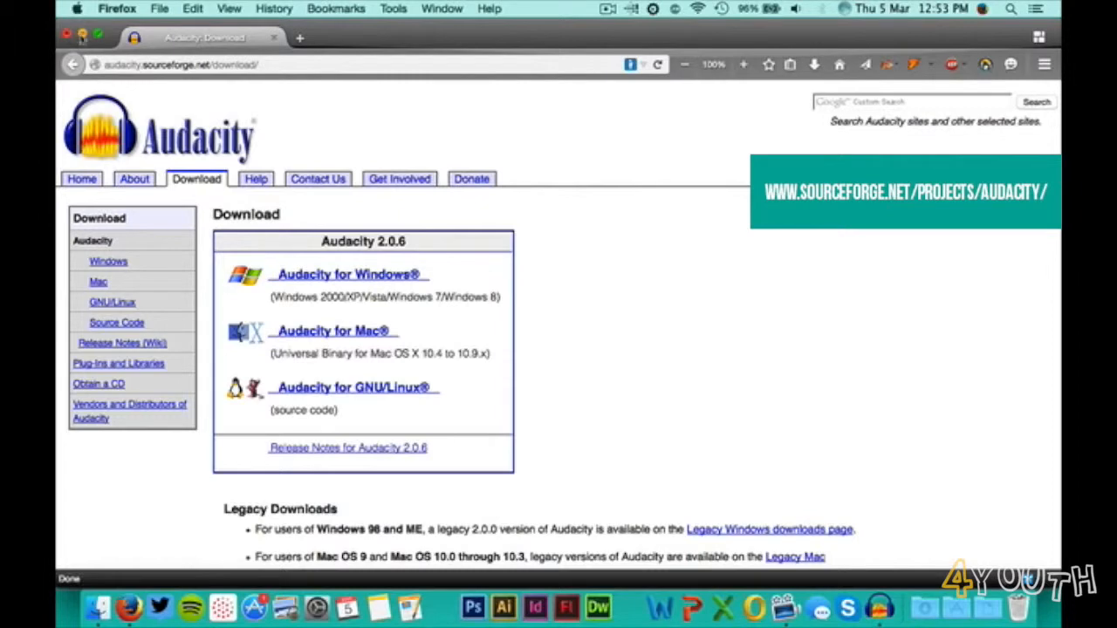
click(82, 36)
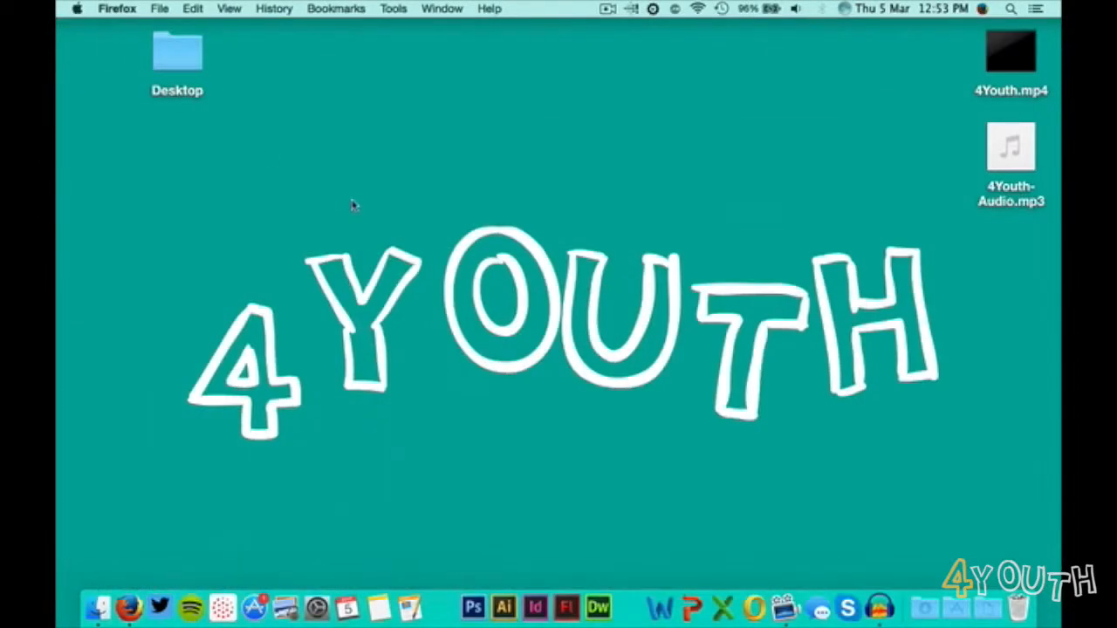
Switch to Audacity and import the audio file 4Youth-Audio.mp3 from the Desktop.
right_click(873, 595)
click(912, 413)
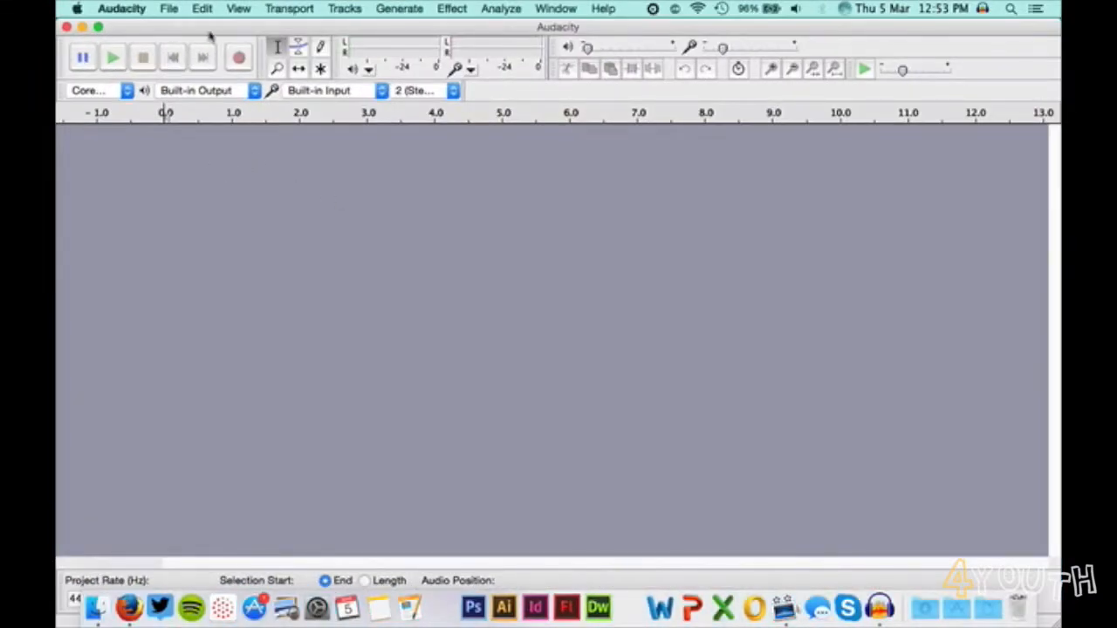
click(170, 10)
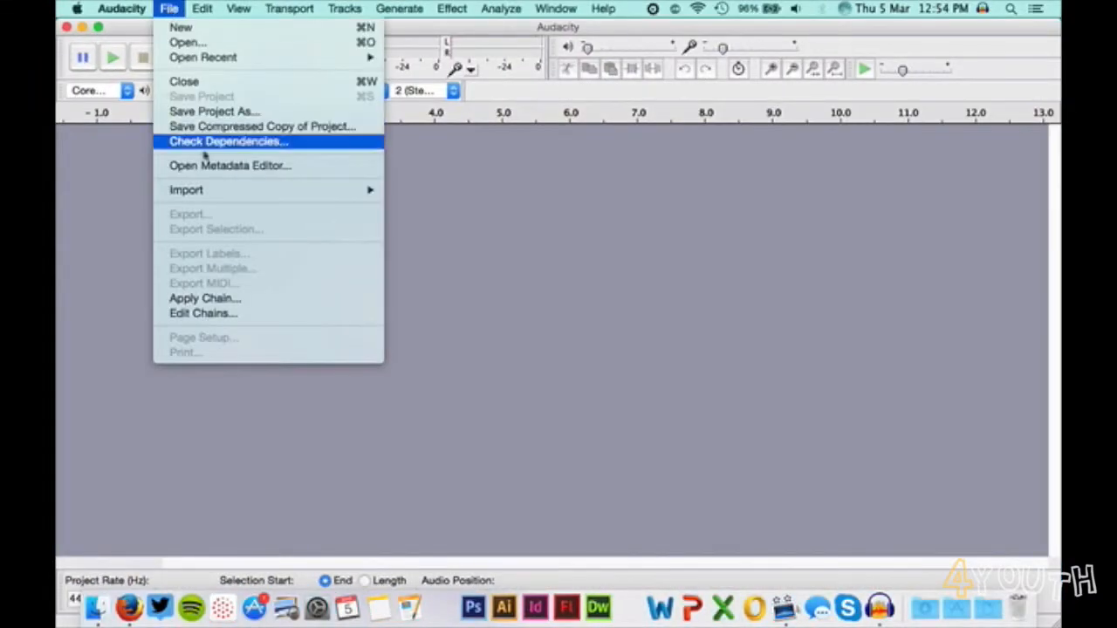
mouse_move(207, 190)
click(435, 191)
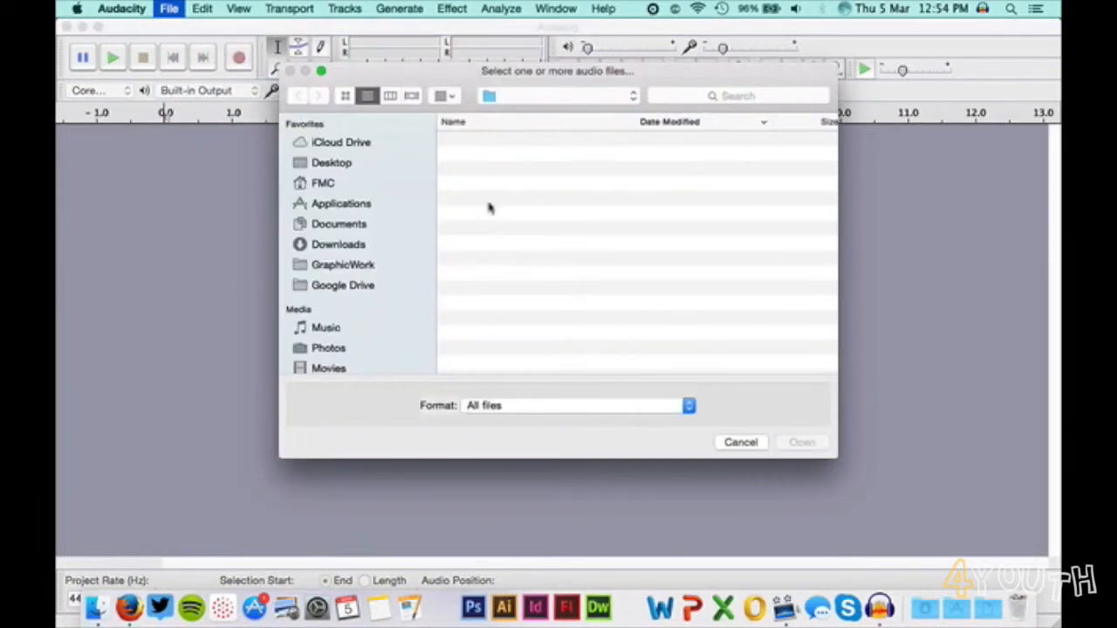
click(519, 141)
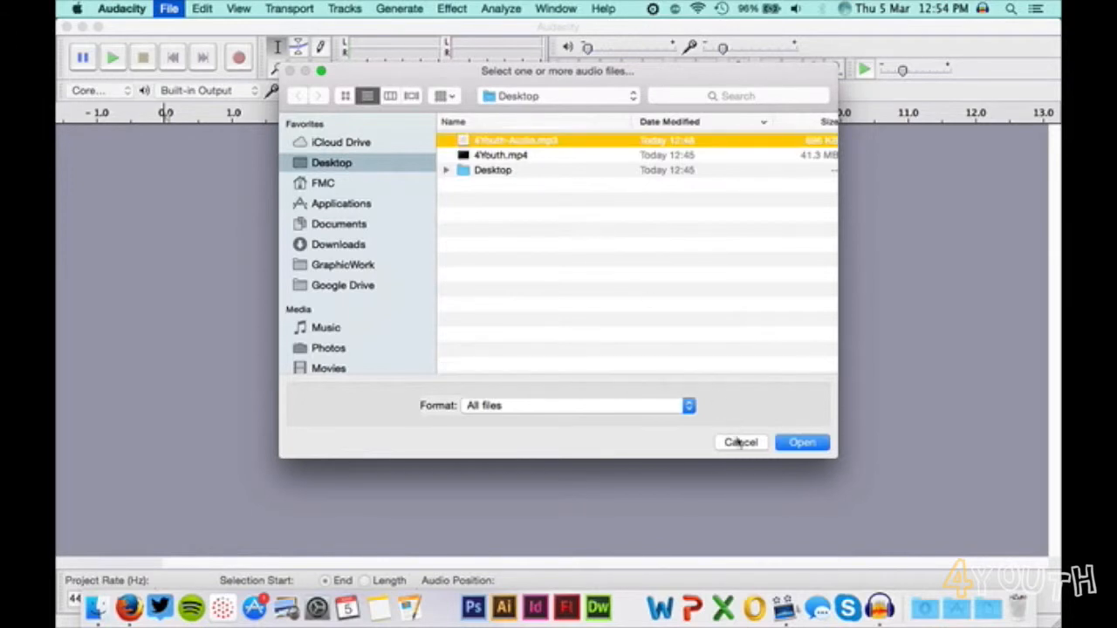
click(801, 444)
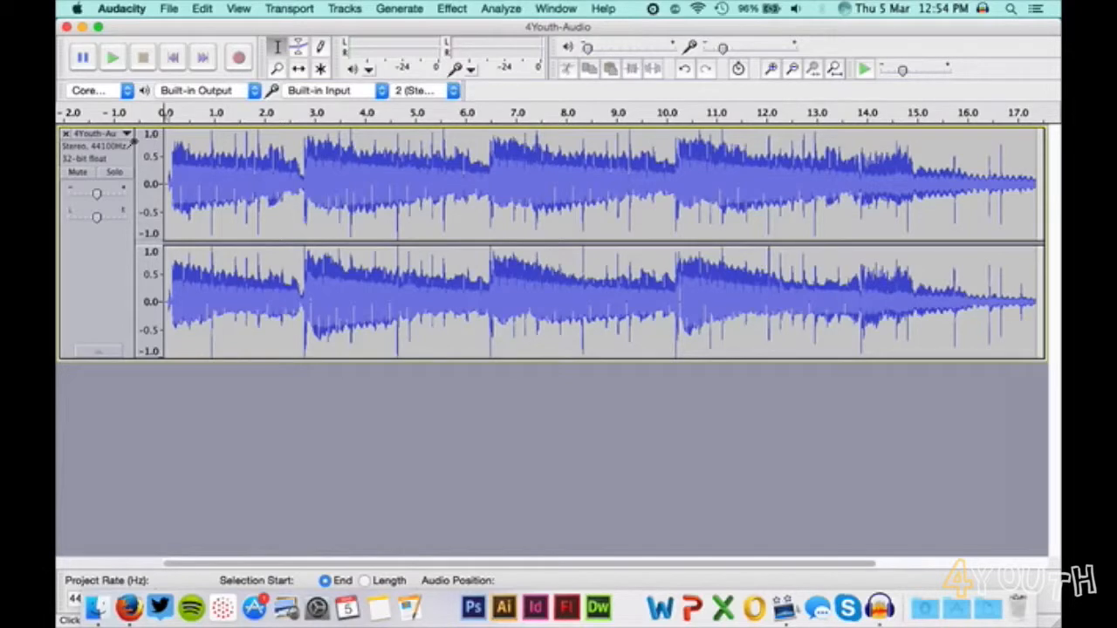
Play back the imported track from the beginning twice, stopping it partway each time.
click(112, 57)
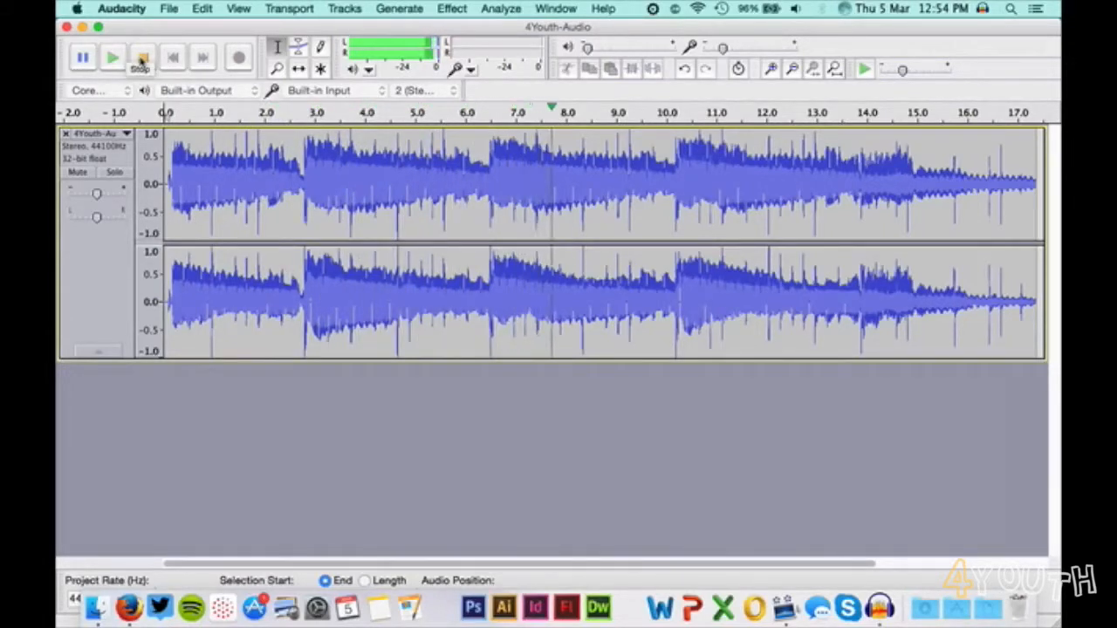
click(142, 59)
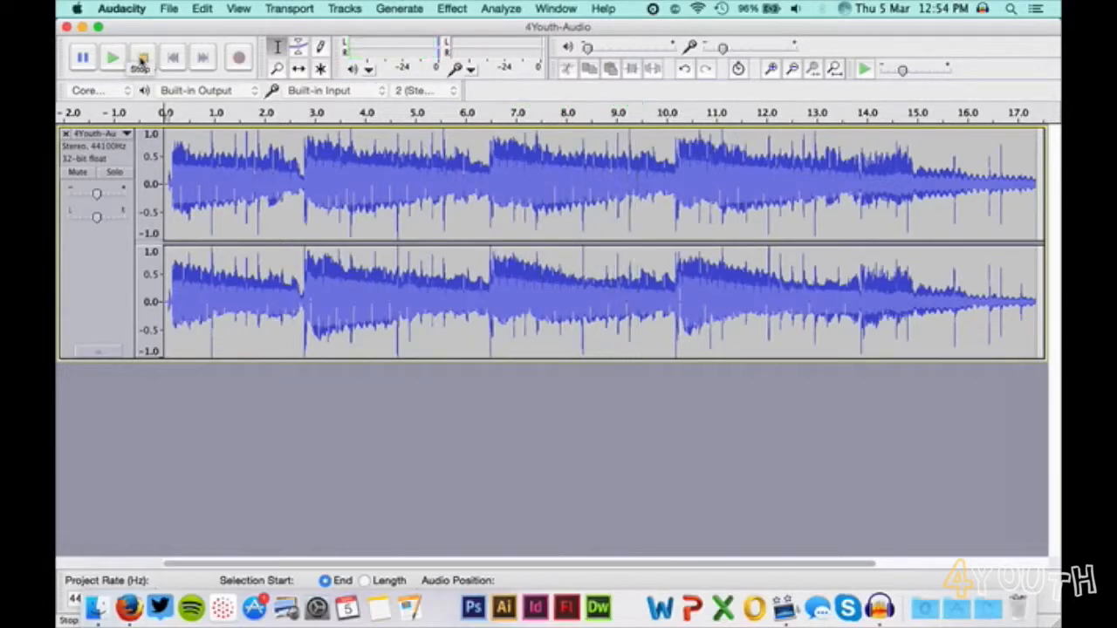
key(space)
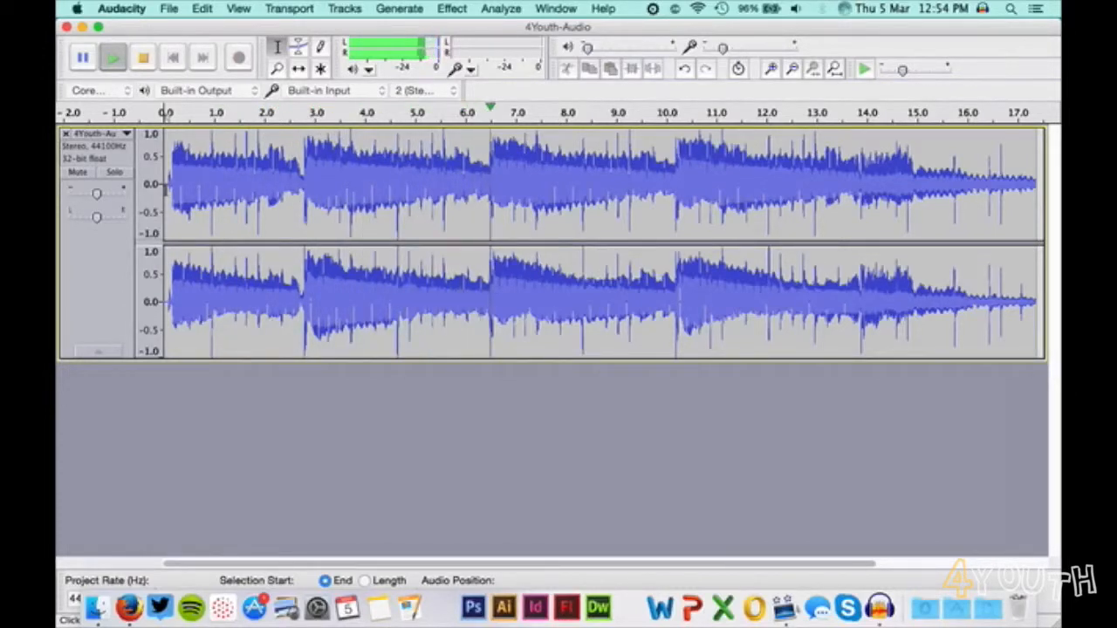
key(space)
Select the opening part of the track from the start to about 3.5 seconds and play the selection.
click(773, 69)
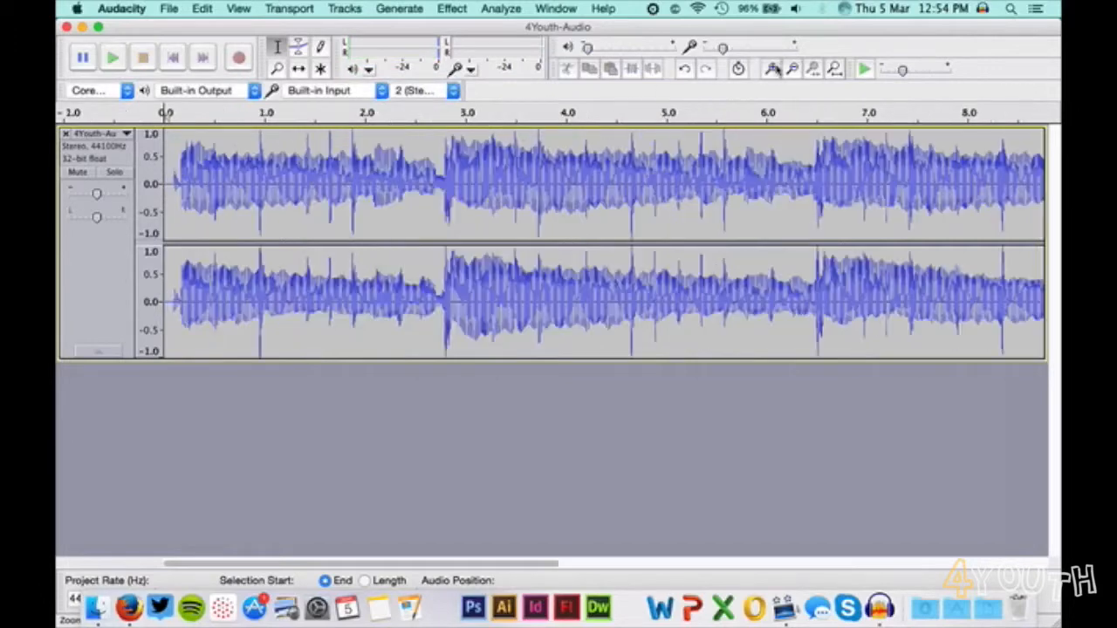
click(792, 70)
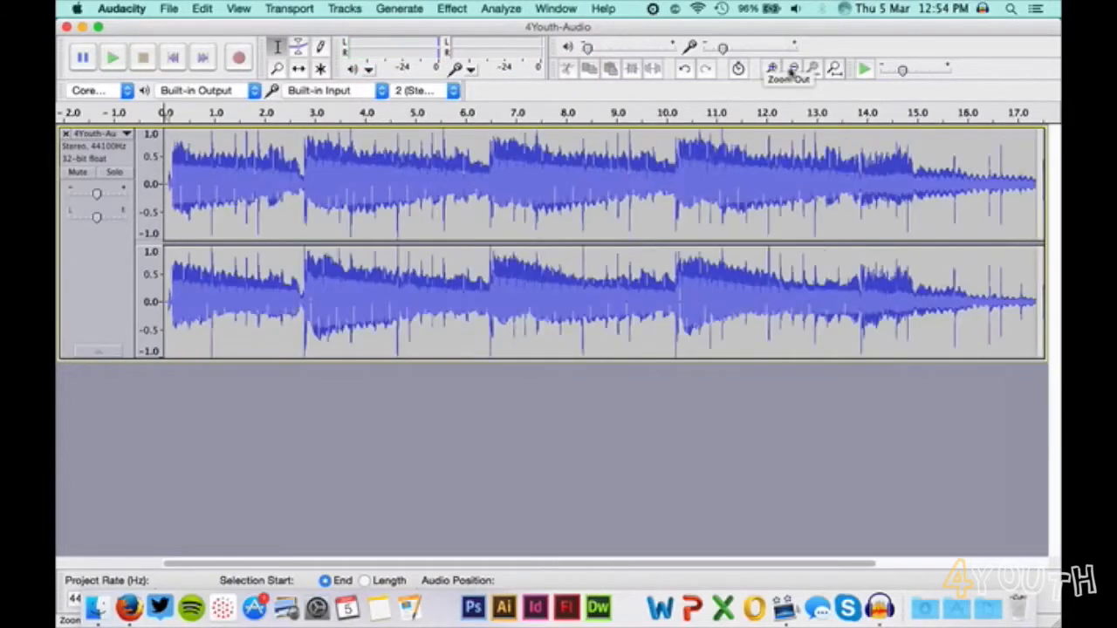
click(772, 70)
click(772, 70)
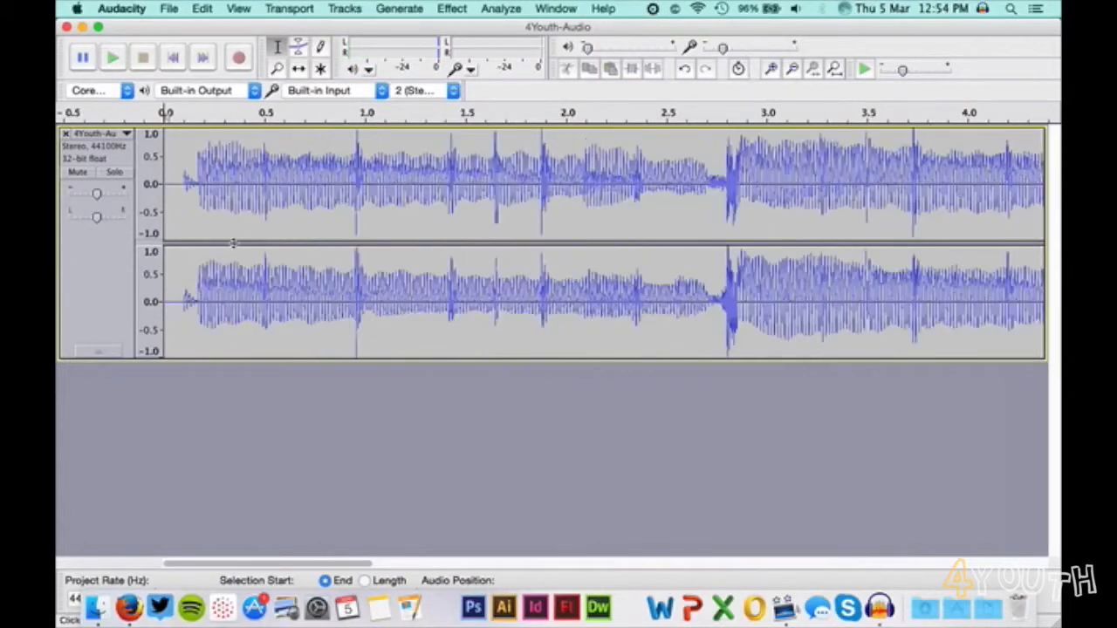
click(165, 176)
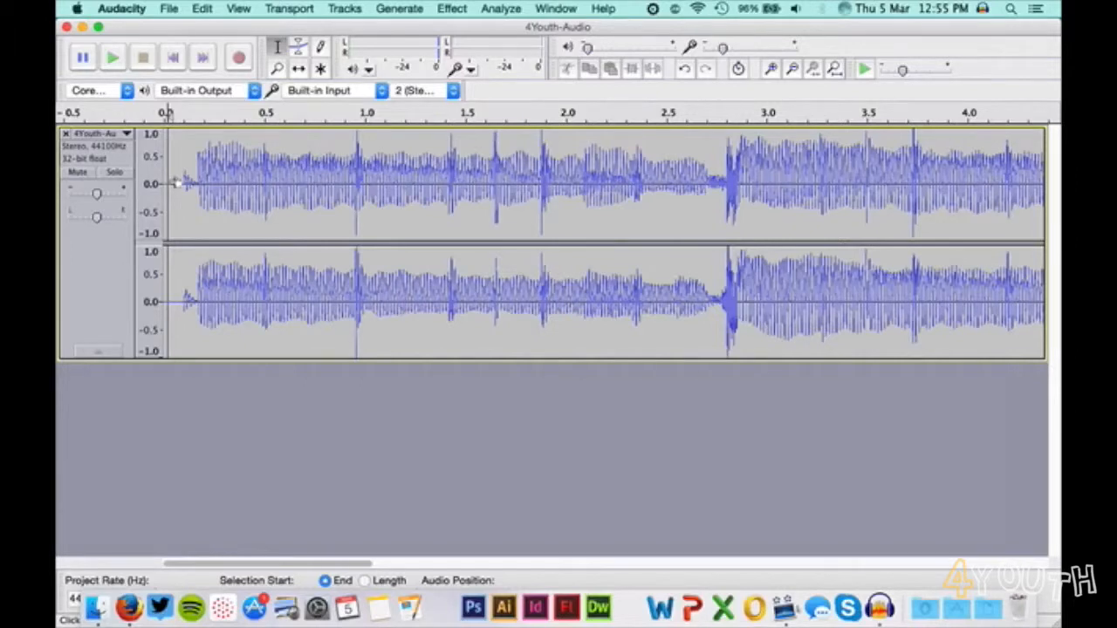
drag(175, 182, 732, 175)
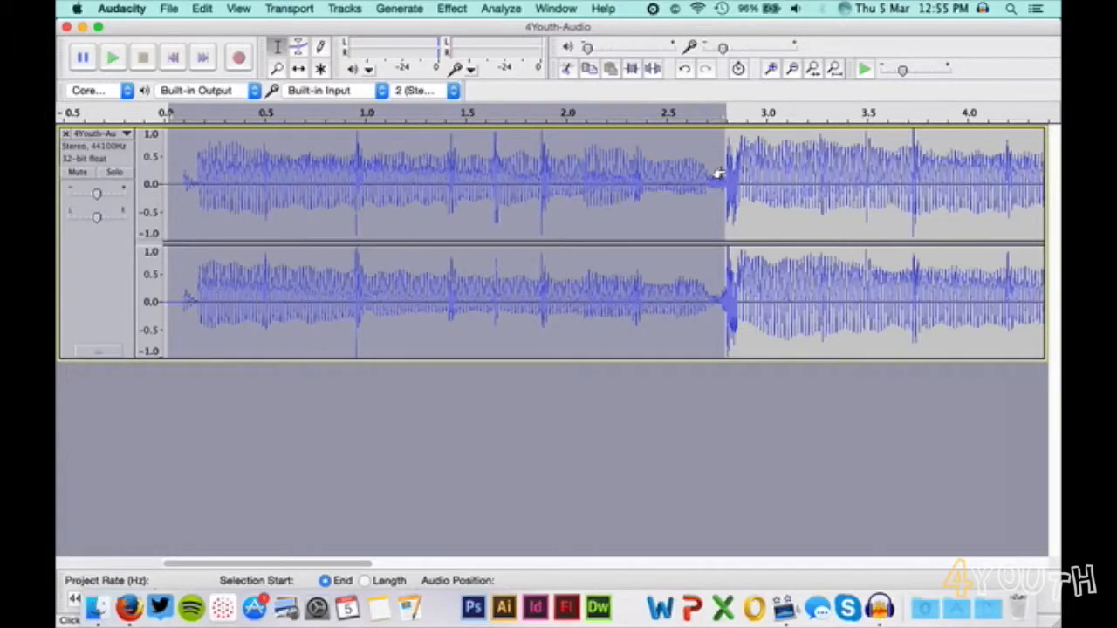
key(space)
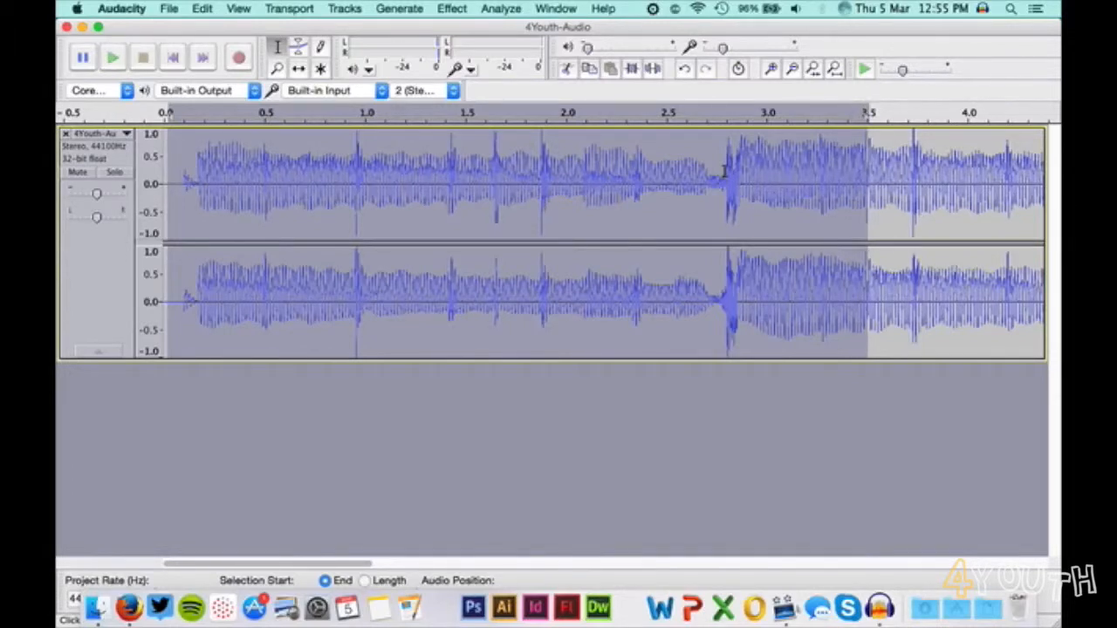
key(space)
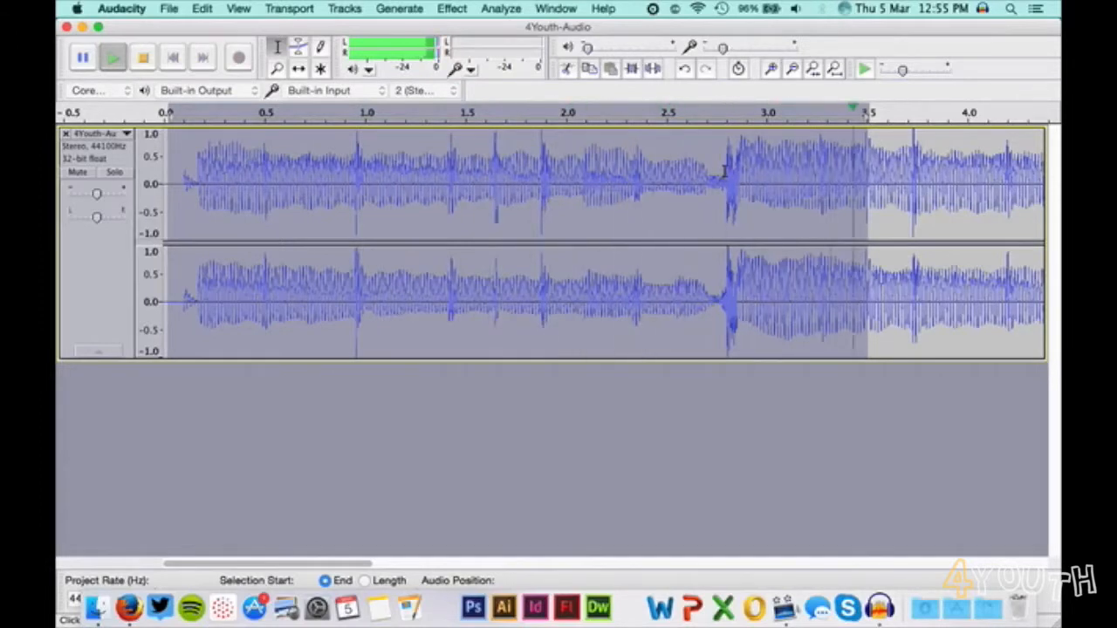
key(space)
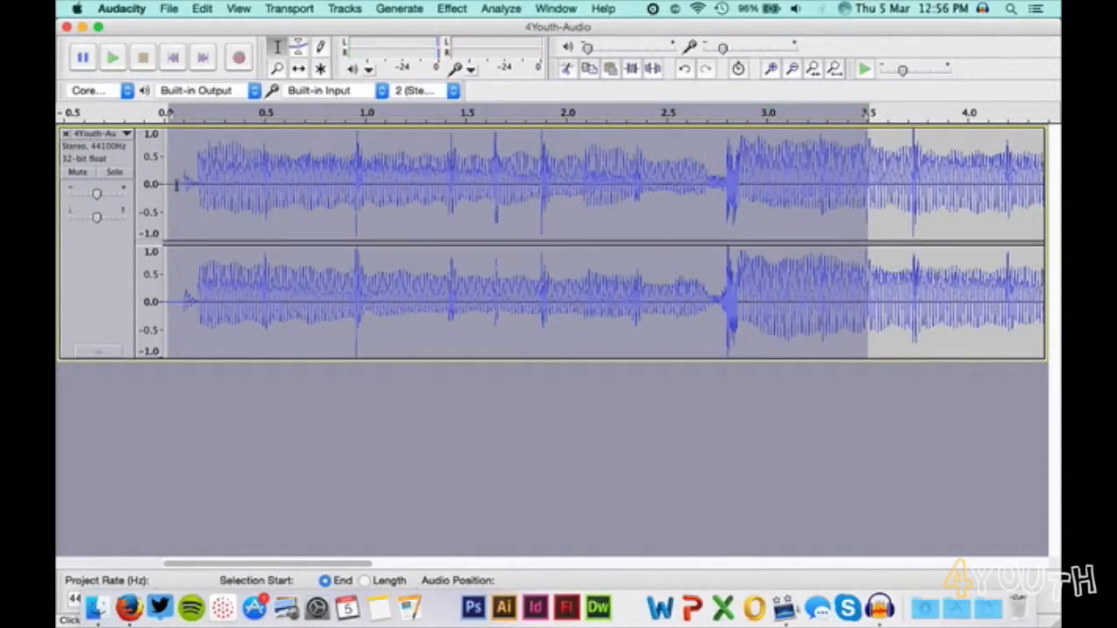
Adjust the selection to run from about 0.1 to 2.8 seconds and play it back.
drag(178, 182, 190, 183)
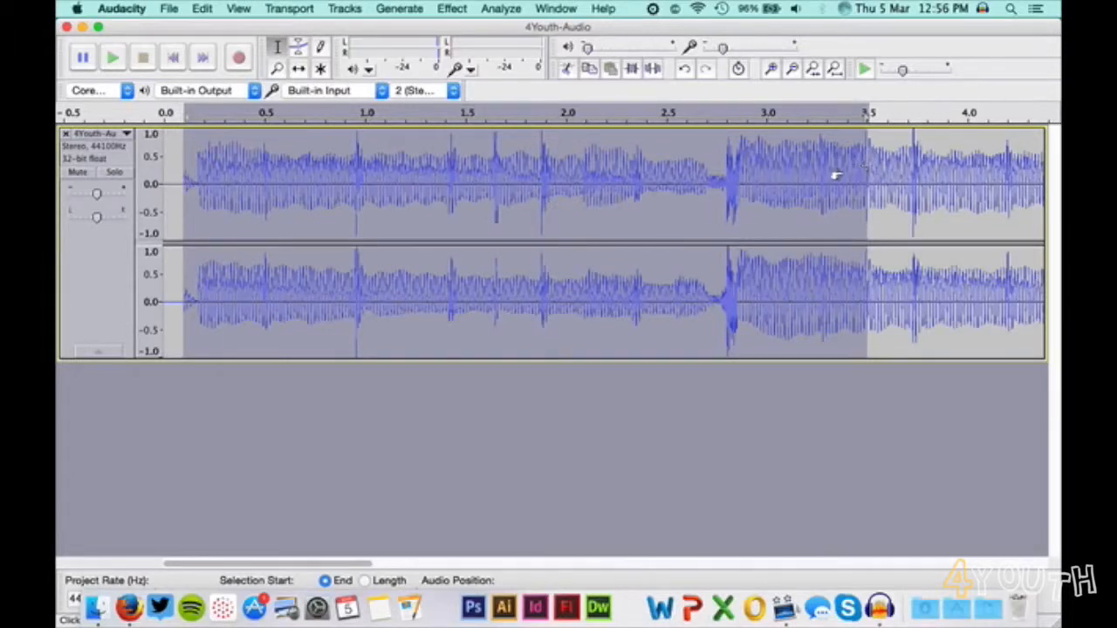
drag(836, 172, 720, 187)
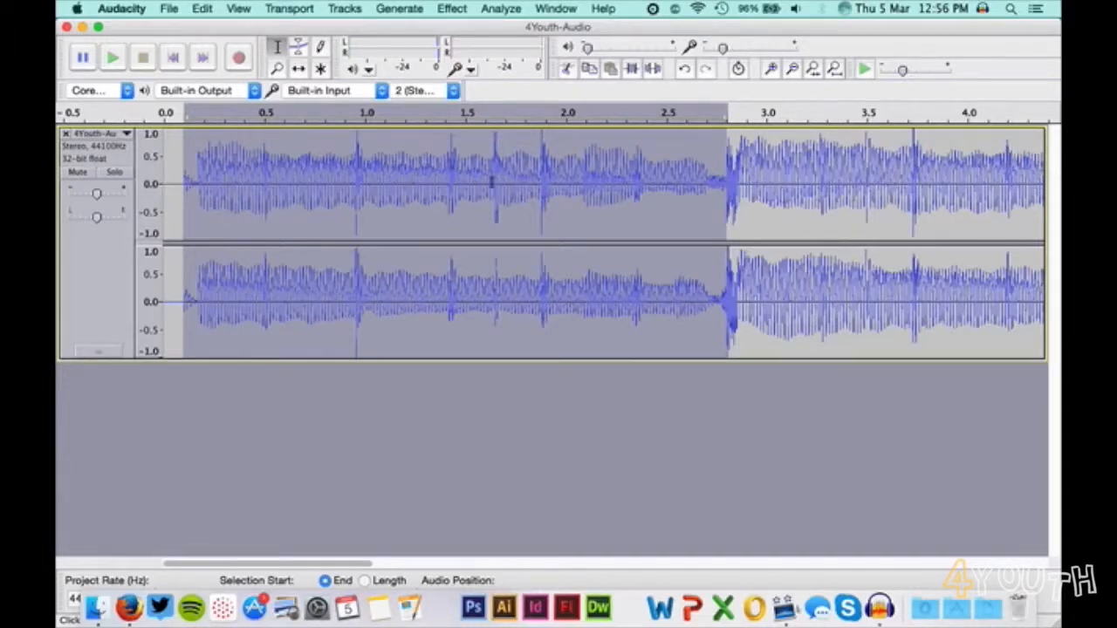
key(space)
key(space)
Apply a Fade Out to the short stretch of audio from about 2.65 to 2.8 seconds.
click(700, 174)
drag(707, 178, 736, 180)
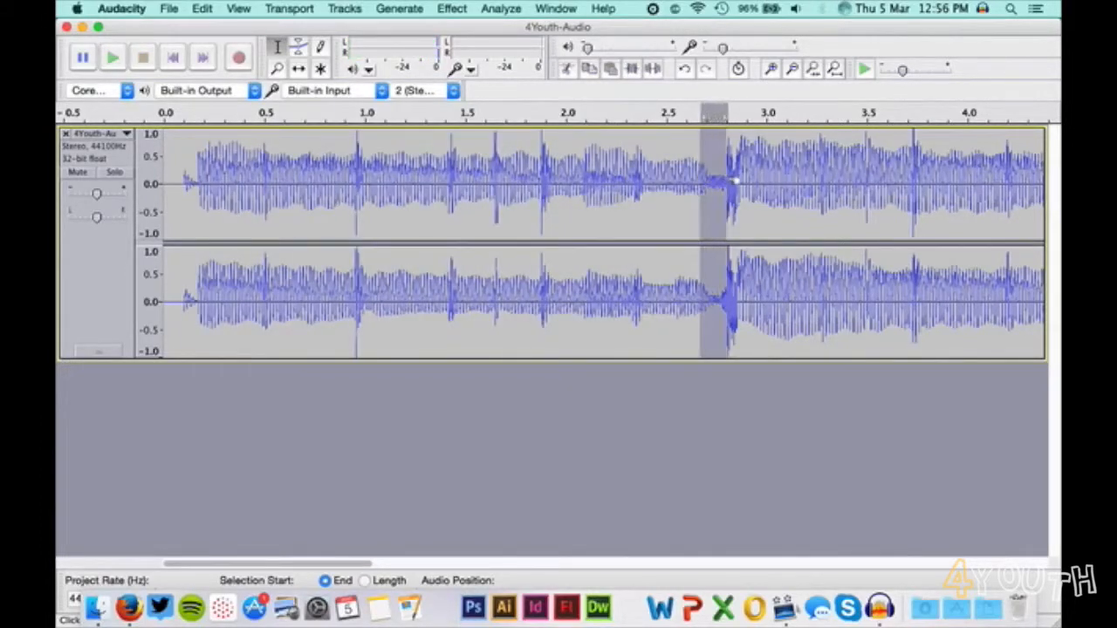
click(450, 8)
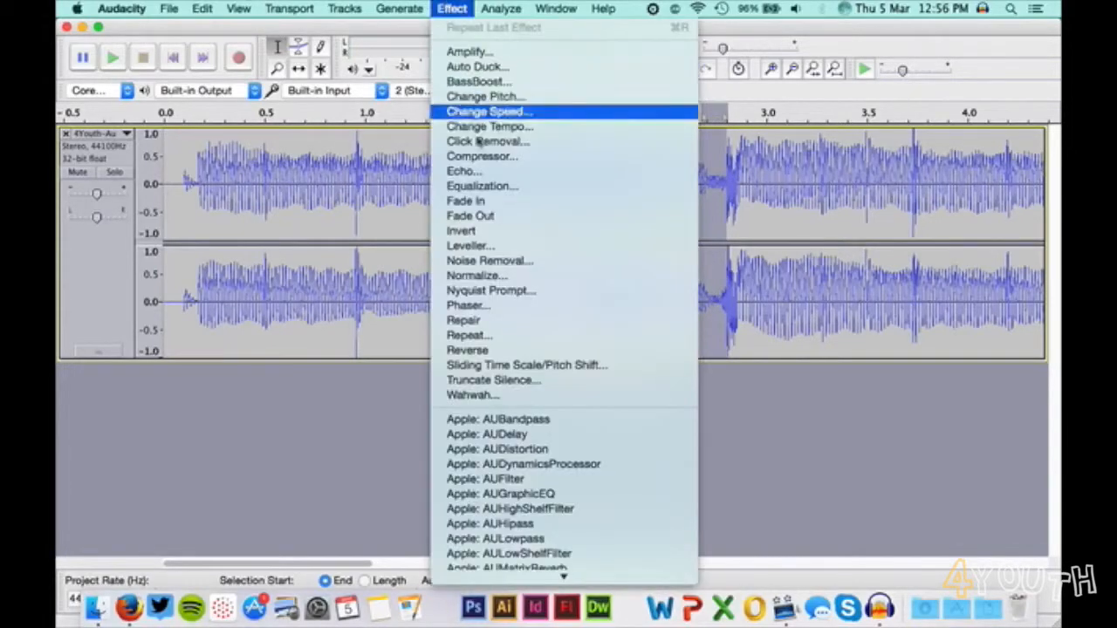
click(478, 215)
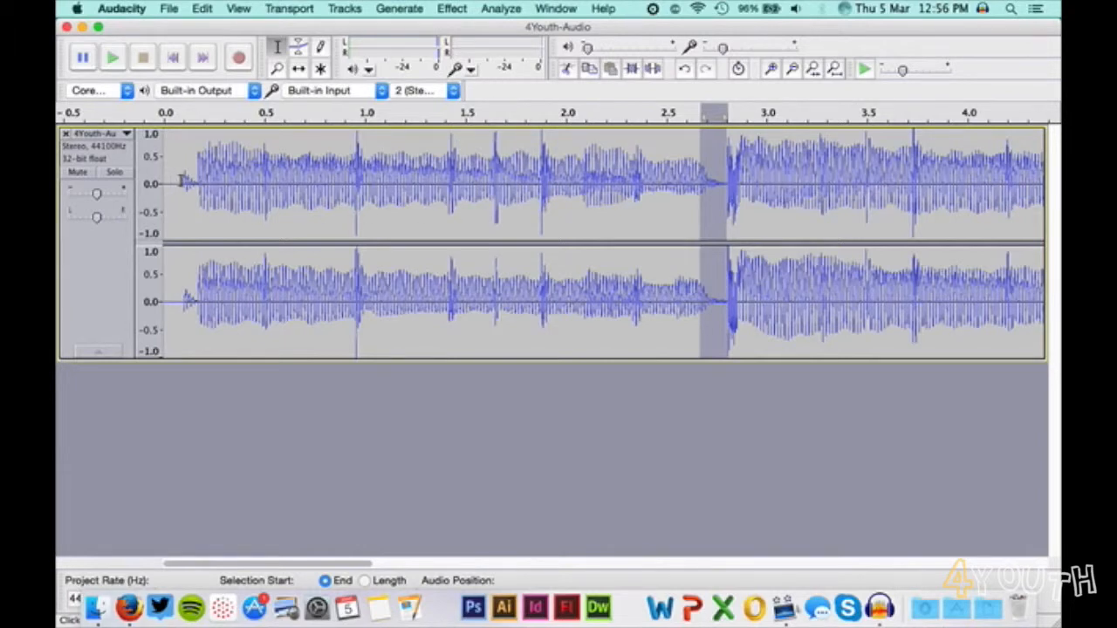
Apply a Fade In to the audio from about 0.1 to 0.3 seconds.
drag(183, 181, 225, 180)
click(452, 8)
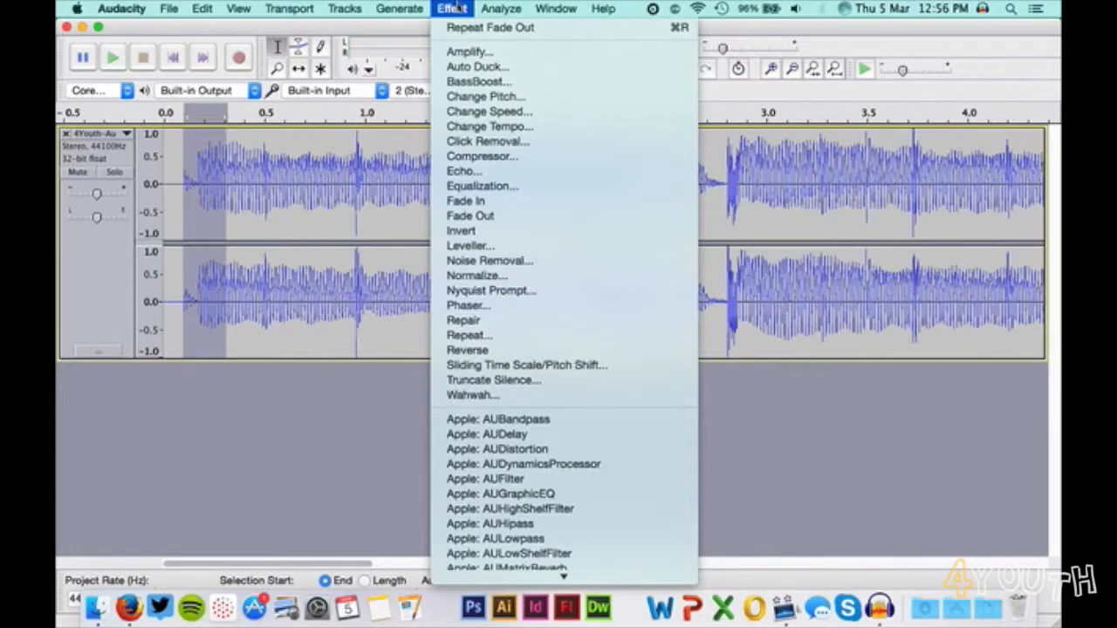
click(509, 207)
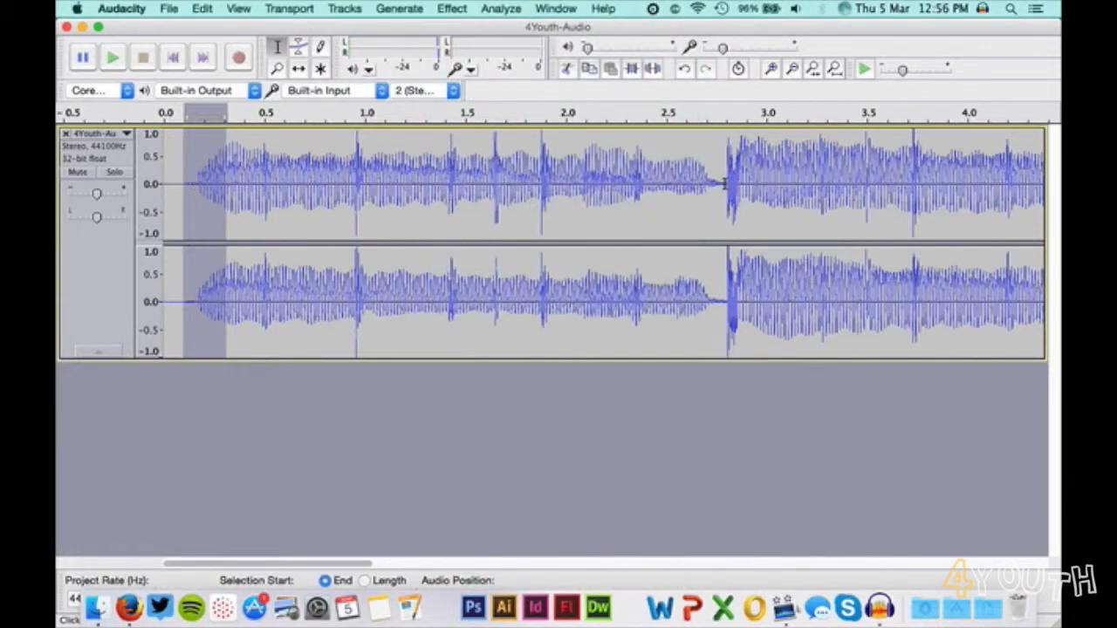
Select everything from about 2.8 seconds to past the end of the track and delete it.
click(726, 184)
drag(732, 185, 1059, 223)
click(796, 70)
click(796, 71)
click(796, 71)
click(796, 71)
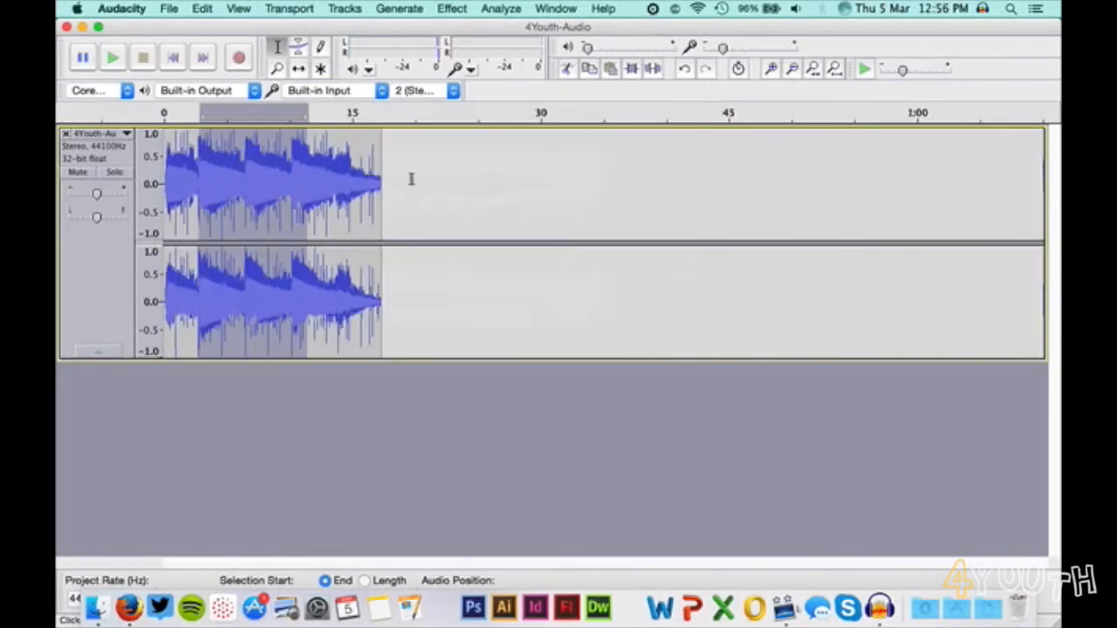
drag(301, 165, 395, 163)
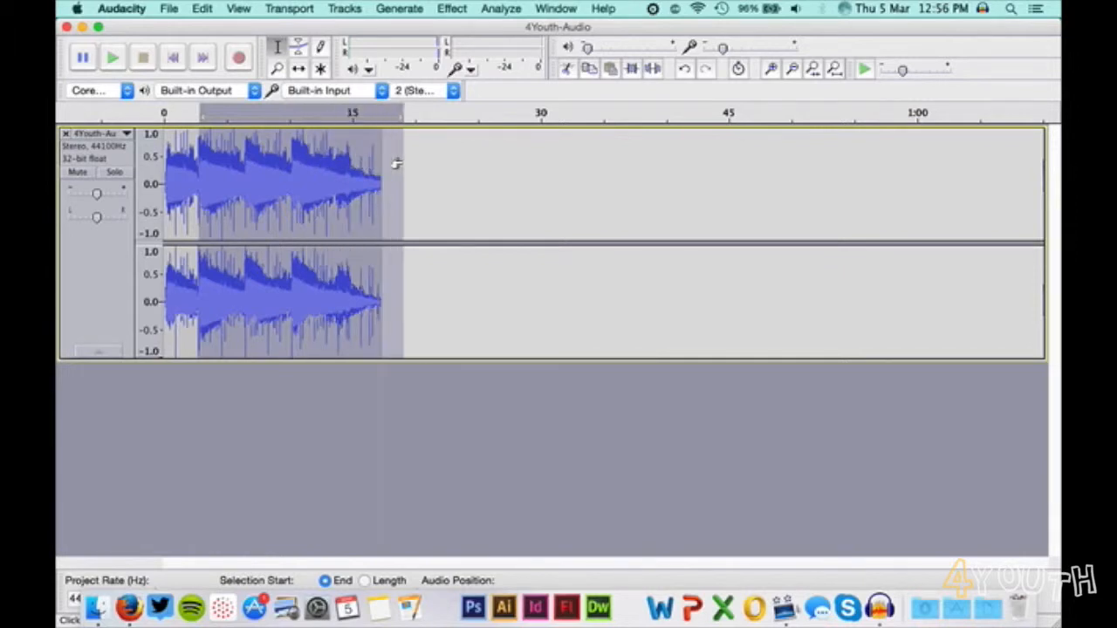
key(Delete)
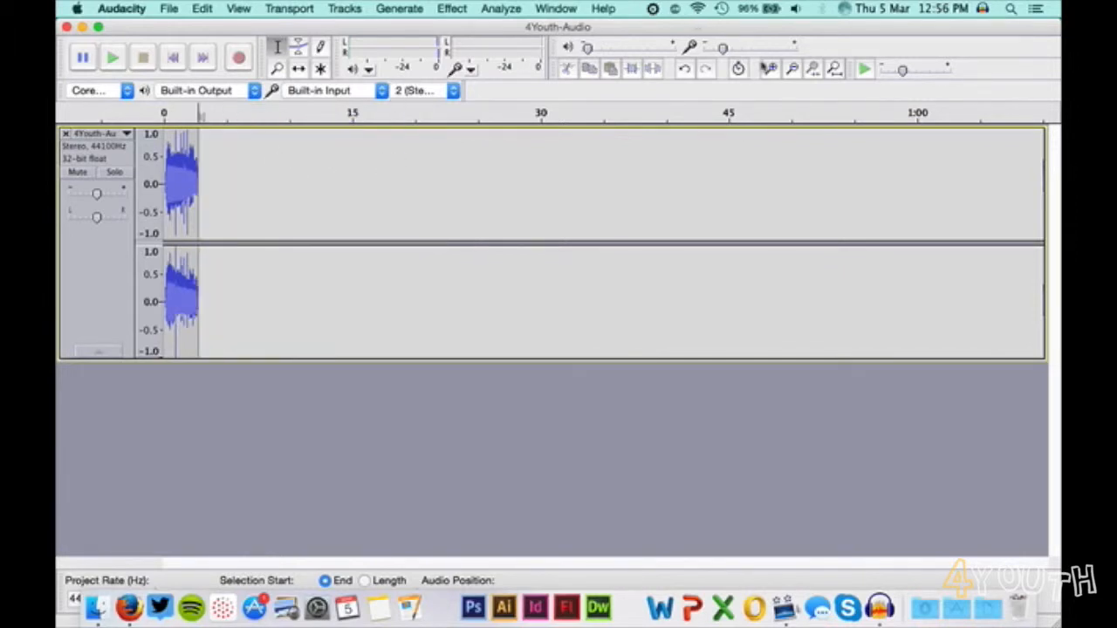
Save the project under the name 4Youth-Audio on the Desktop in the Audacity projects (*.aup) format.
click(772, 69)
click(772, 69)
click(772, 69)
click(772, 69)
click(771, 69)
click(771, 69)
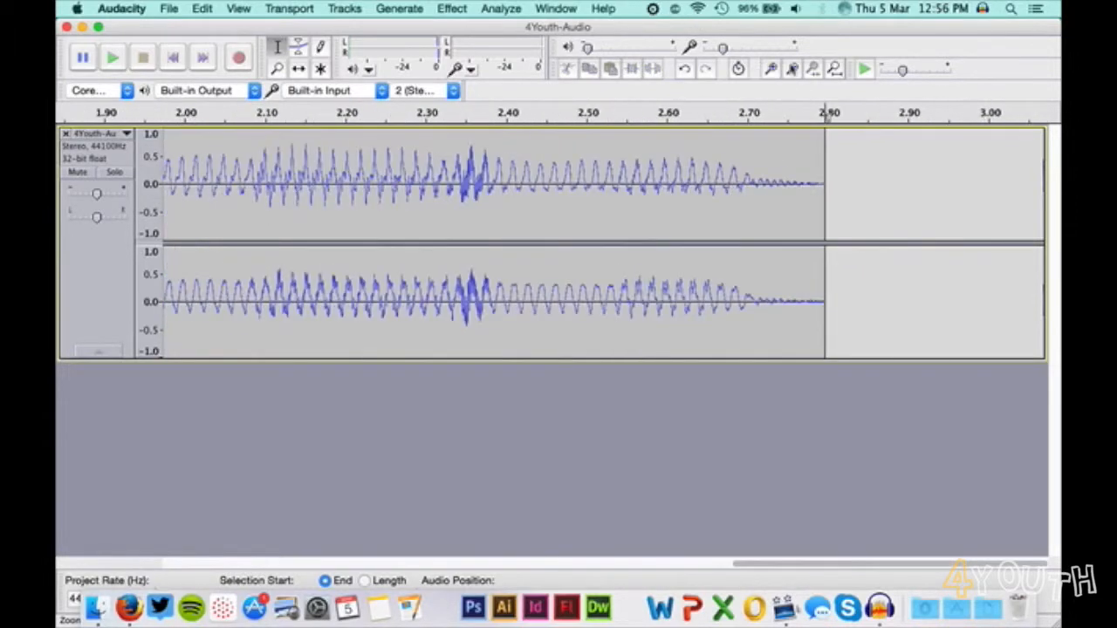
click(792, 69)
click(792, 69)
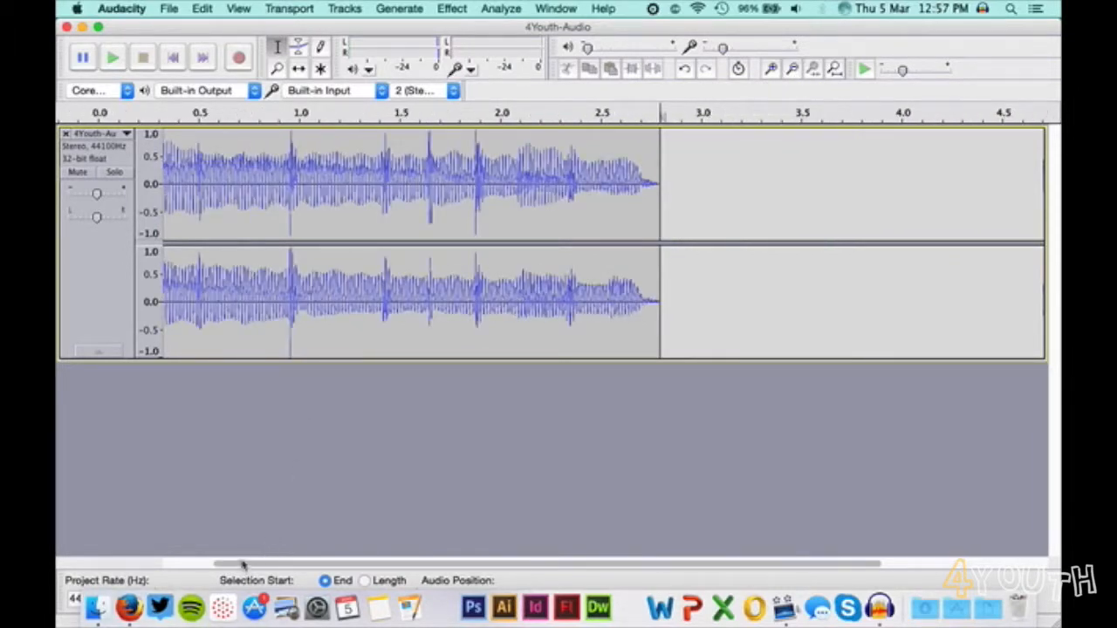
drag(225, 564, 173, 565)
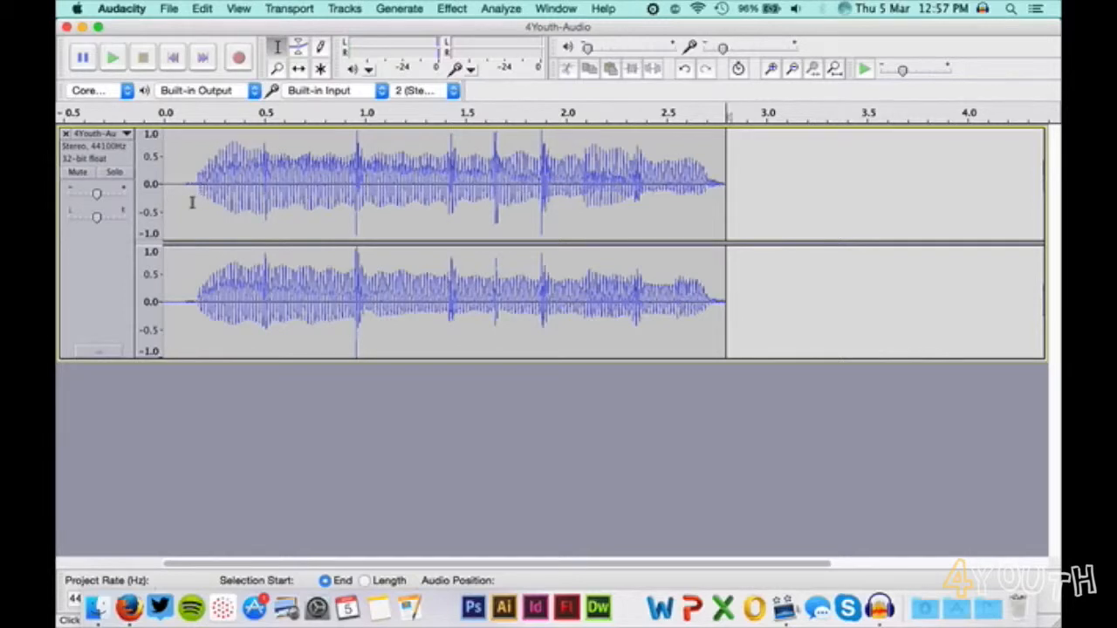
click(165, 8)
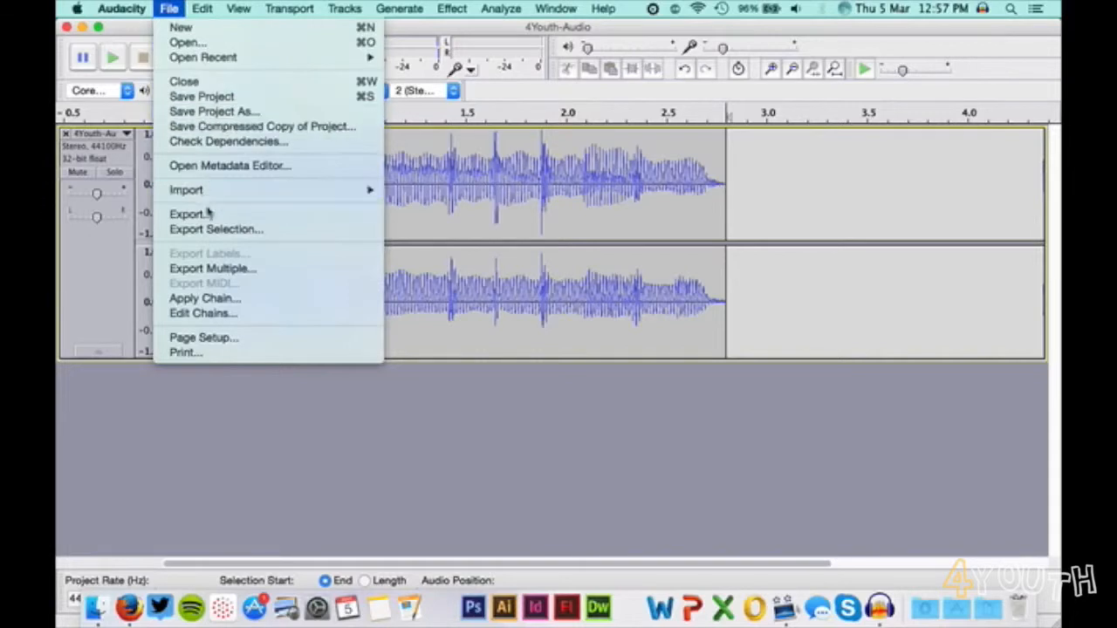
click(254, 113)
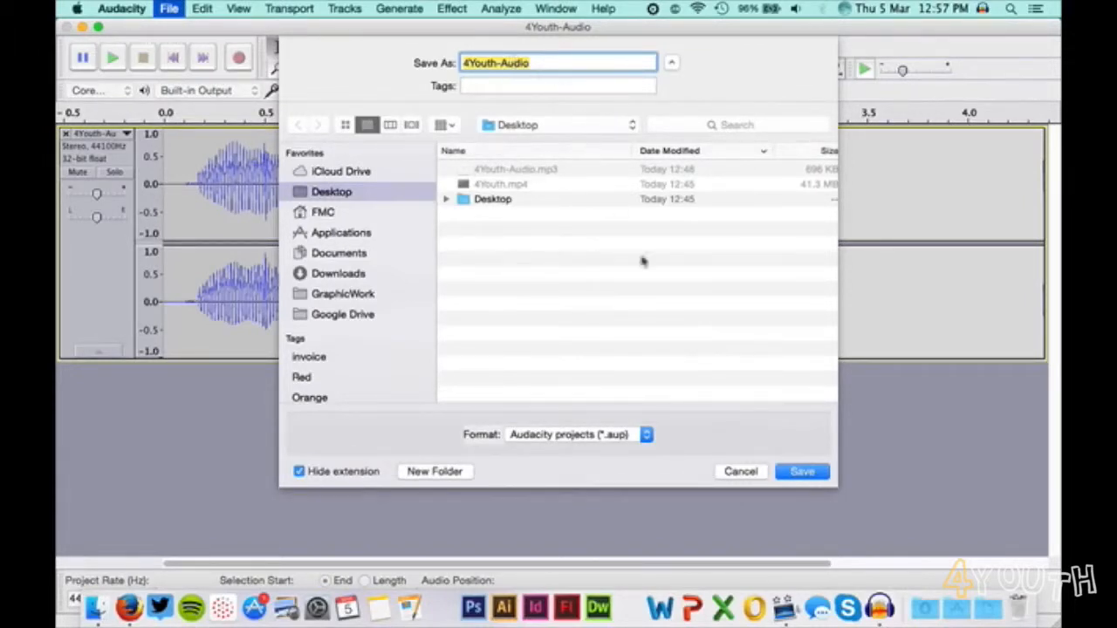
click(633, 435)
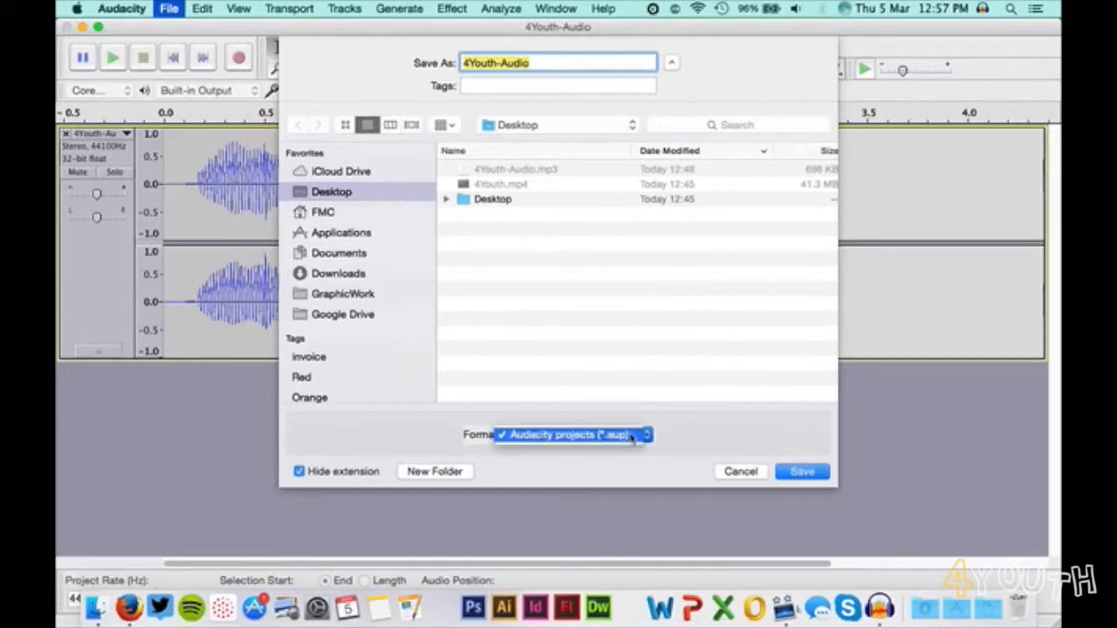
click(633, 435)
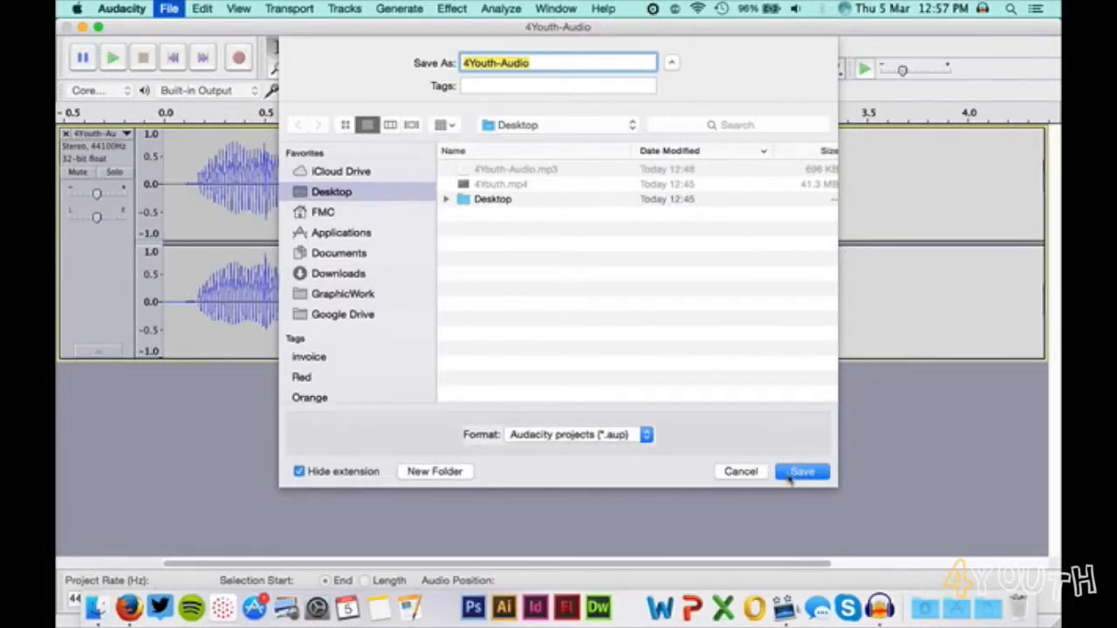
click(792, 472)
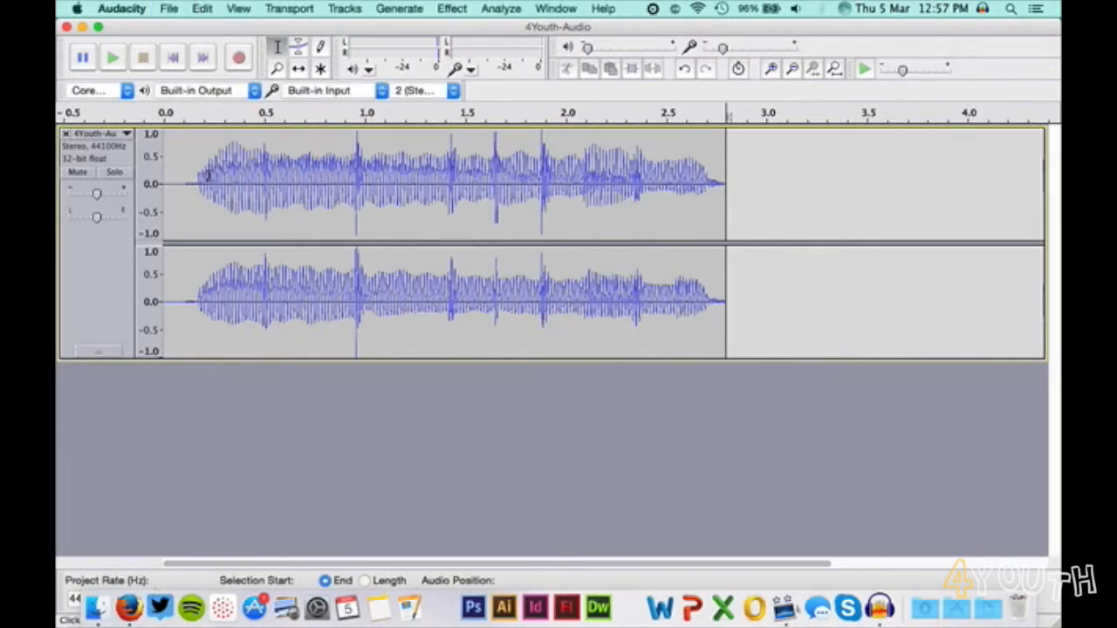
Select the whole trimmed clip and start exporting the audio.
double_click(199, 175)
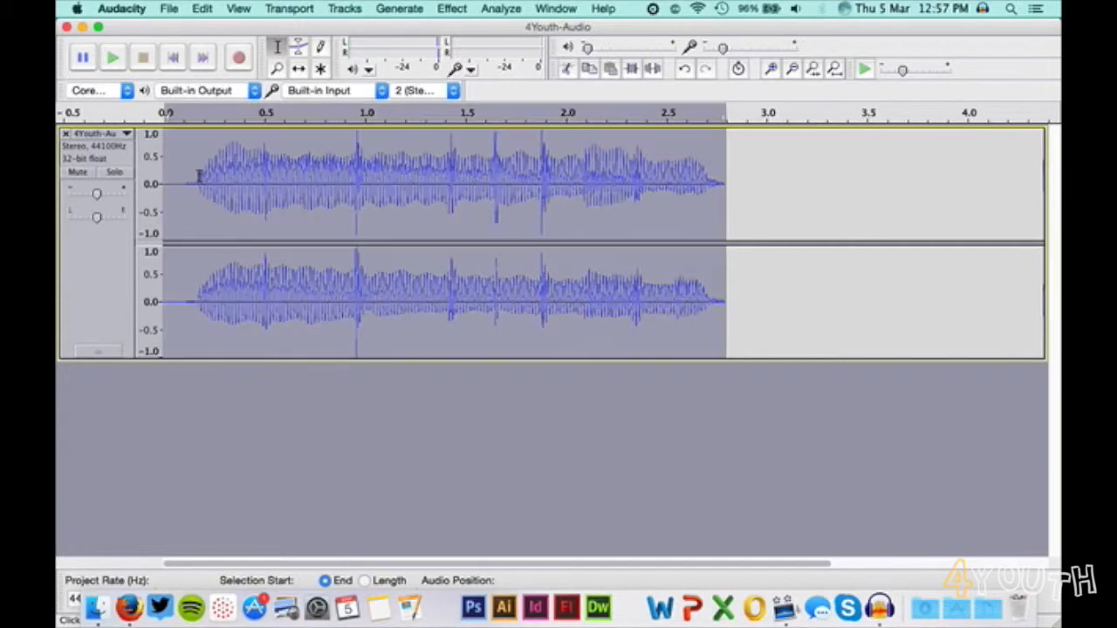
click(170, 8)
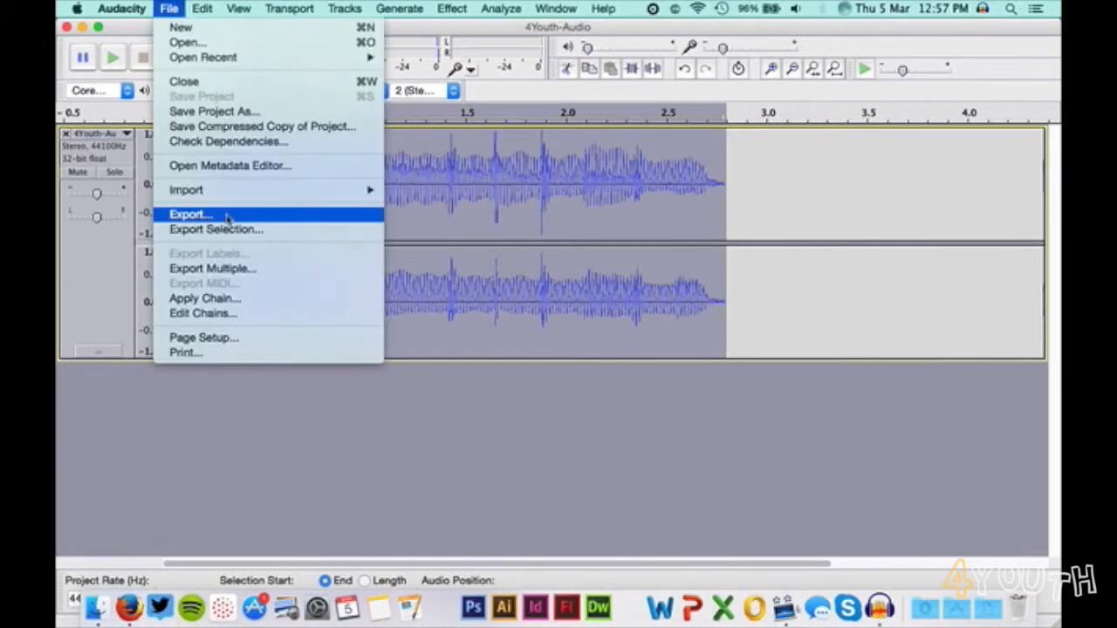
click(188, 214)
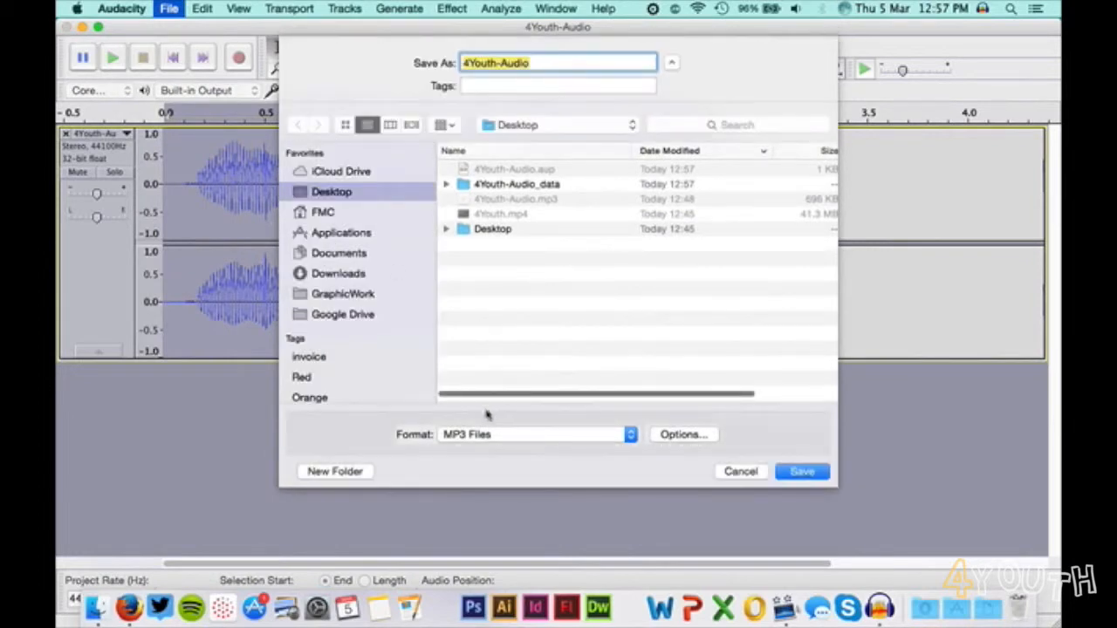
Set the export format to WAV (Microsoft) signed 16 bit PCM and check the options for that format.
click(478, 435)
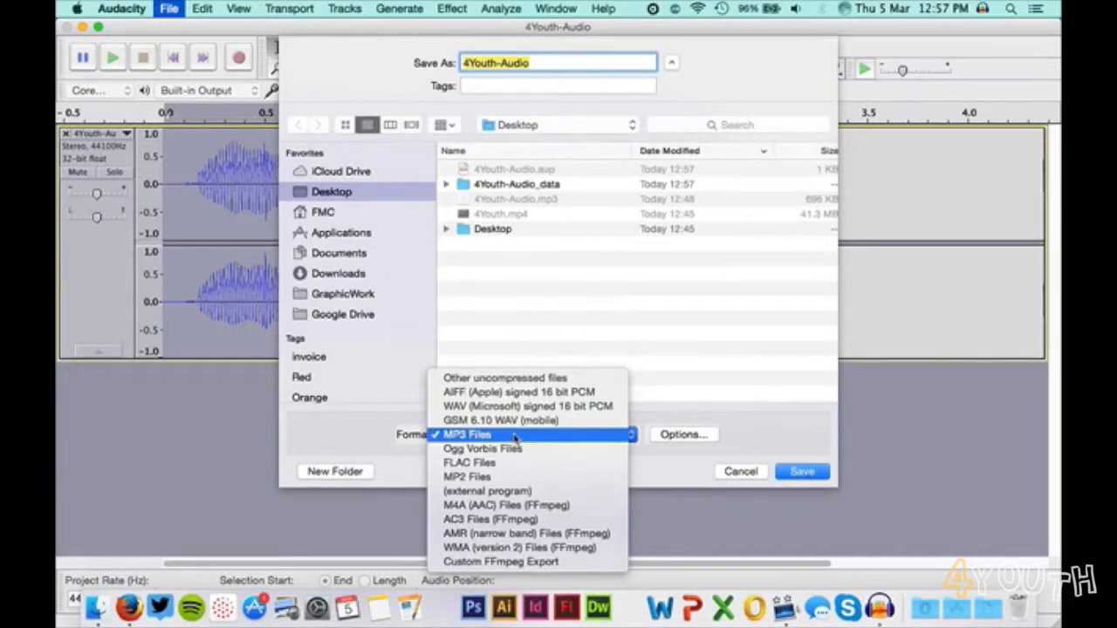
click(518, 406)
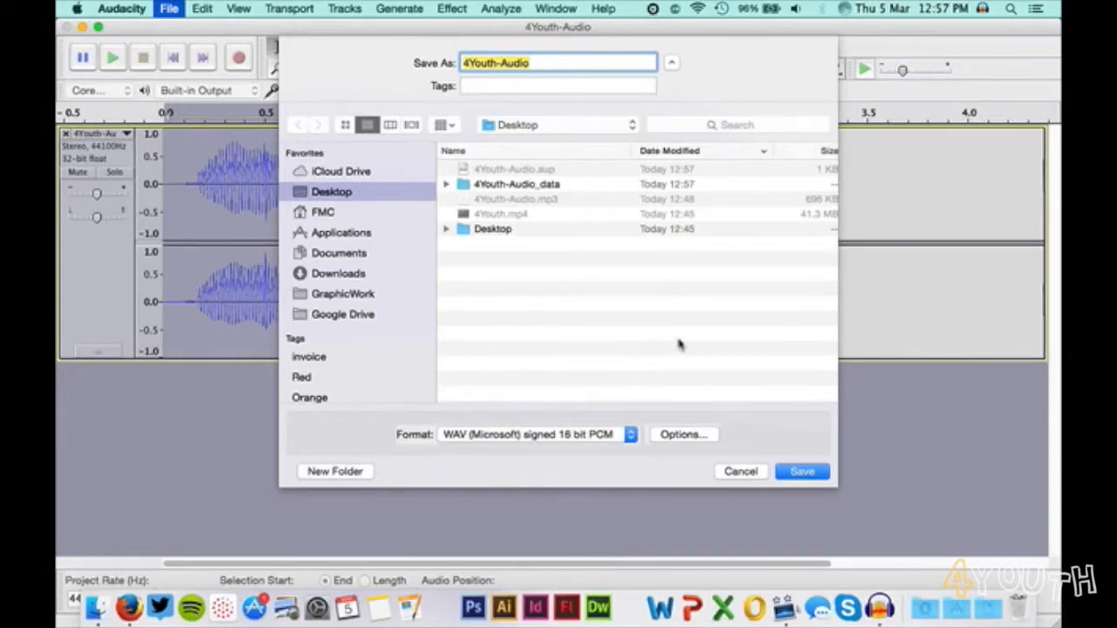
click(661, 436)
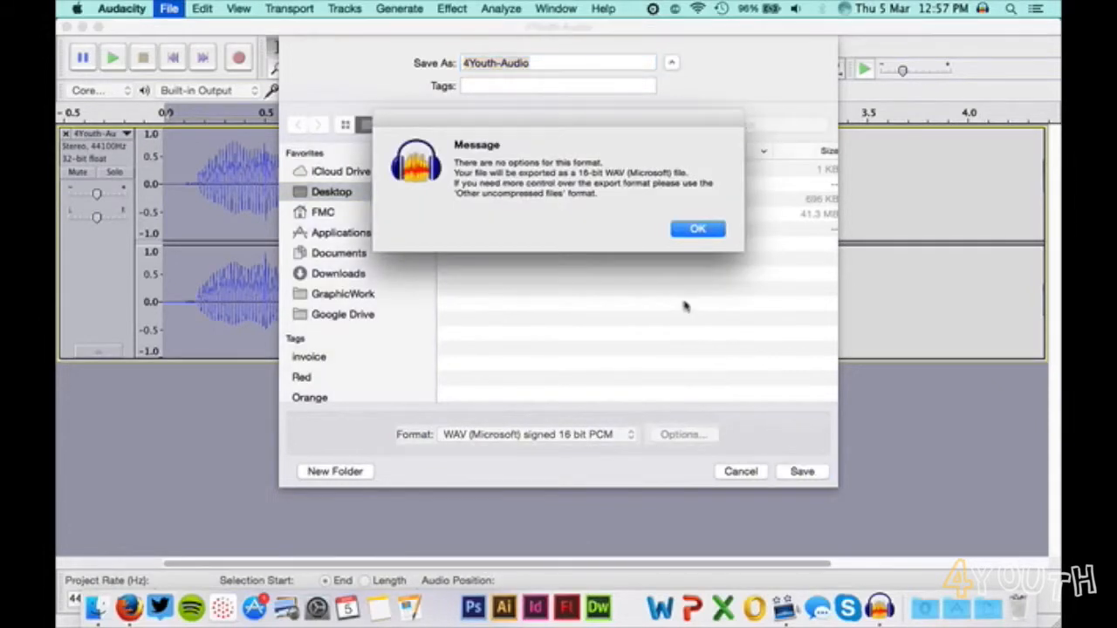
click(698, 229)
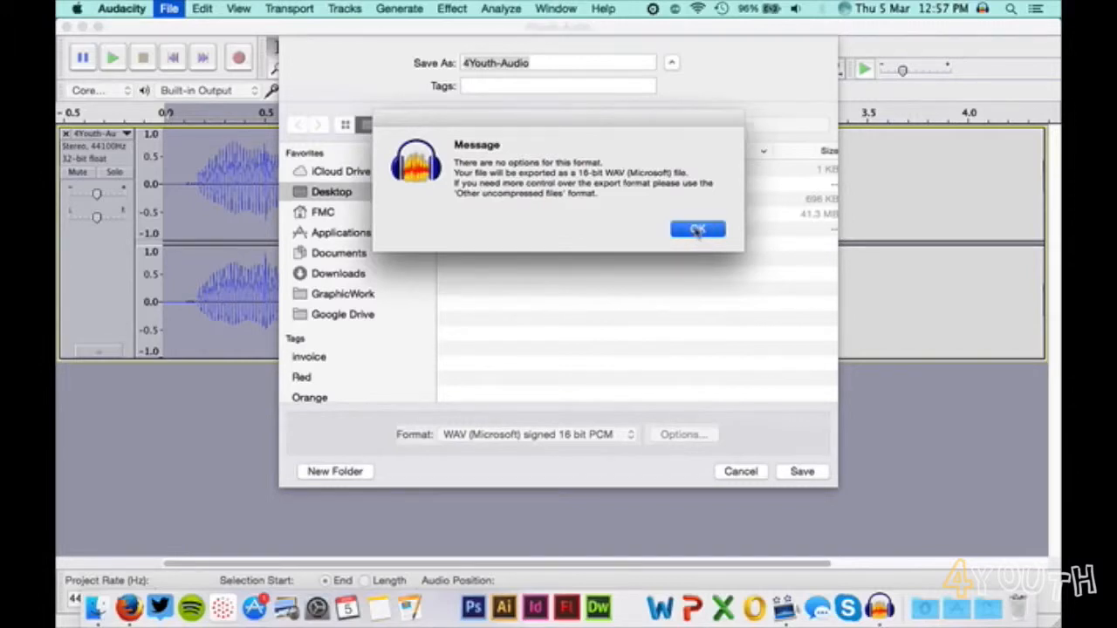
Set the export format to MP3 Files and review its bit rate quality options, keeping 320 kbps and cancelling the options dialog.
click(566, 436)
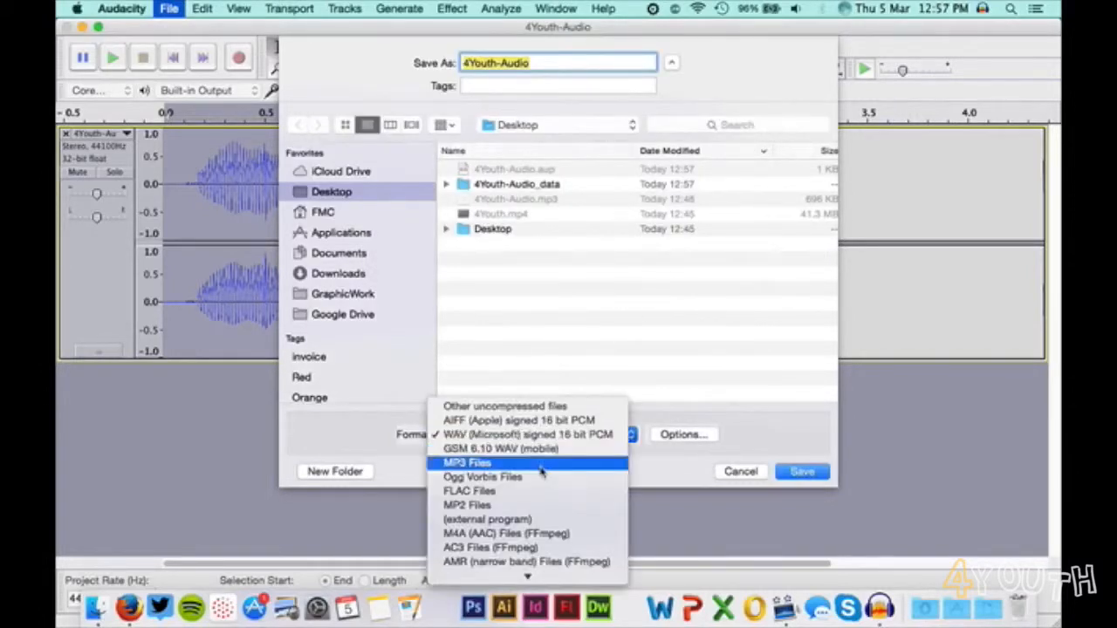
click(559, 464)
click(679, 441)
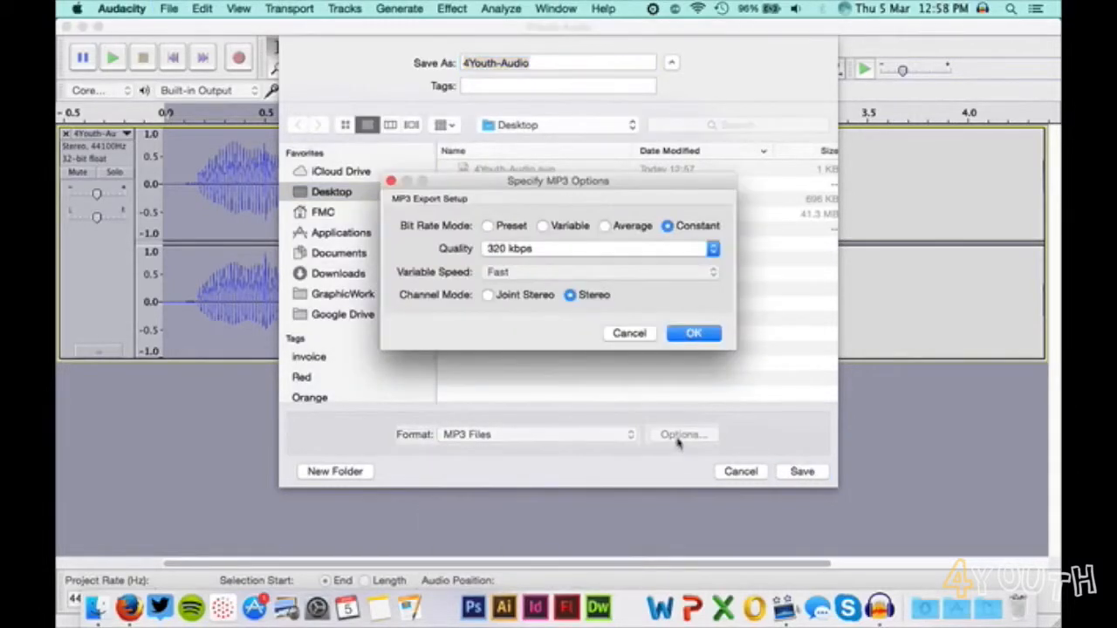
click(621, 251)
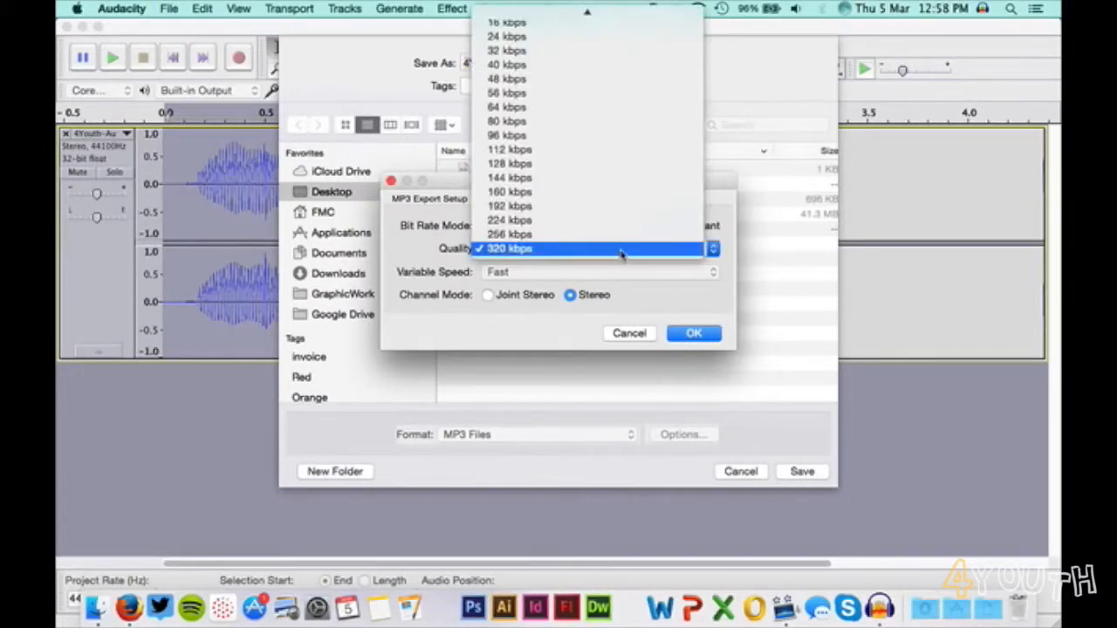
click(622, 250)
click(628, 335)
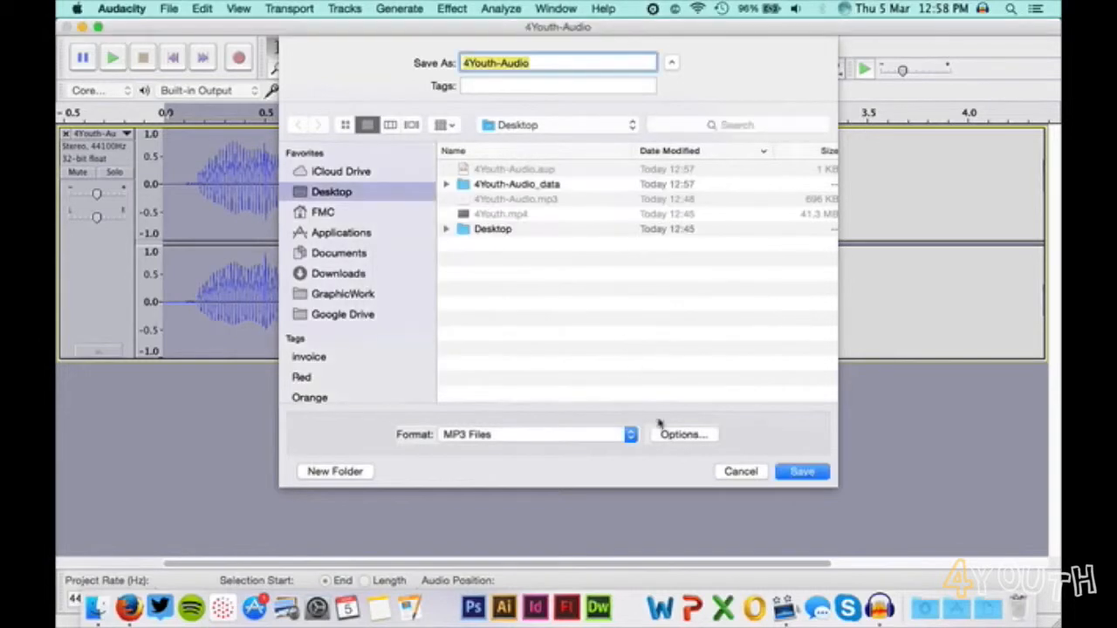
Switch the export format to WAV (Microsoft) signed 16 bit PCM and back to MP3 Files.
click(632, 435)
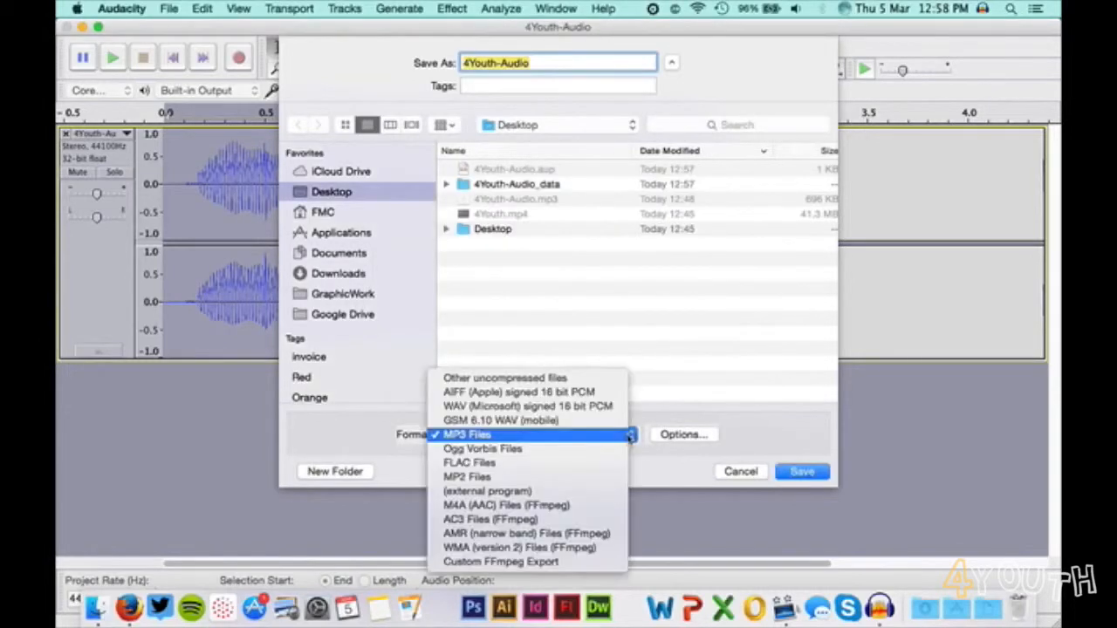
click(580, 408)
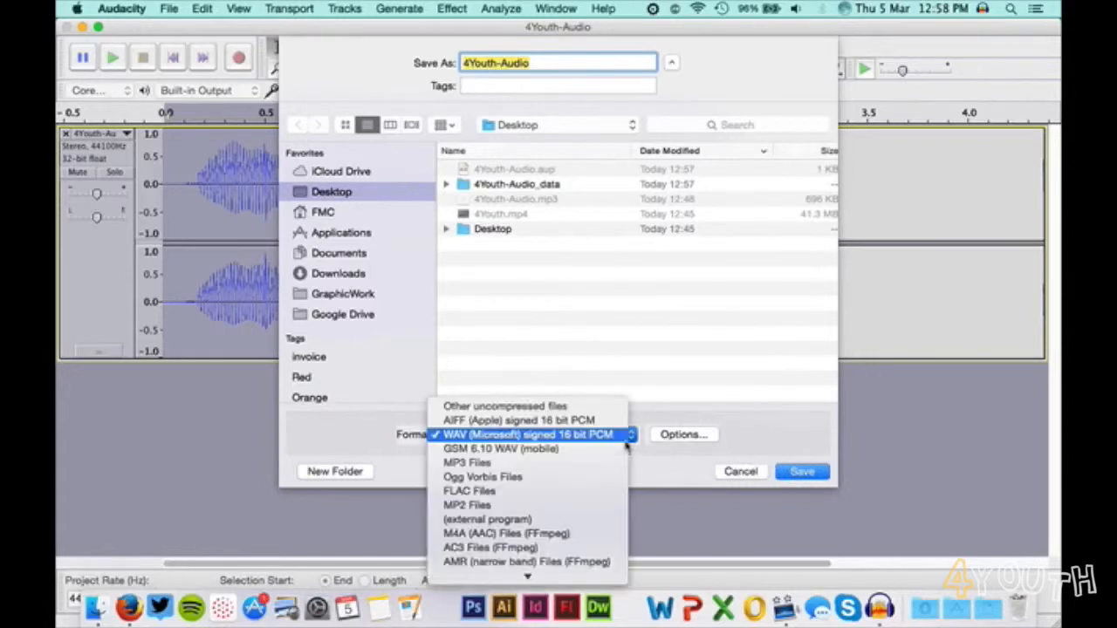
click(625, 439)
click(595, 463)
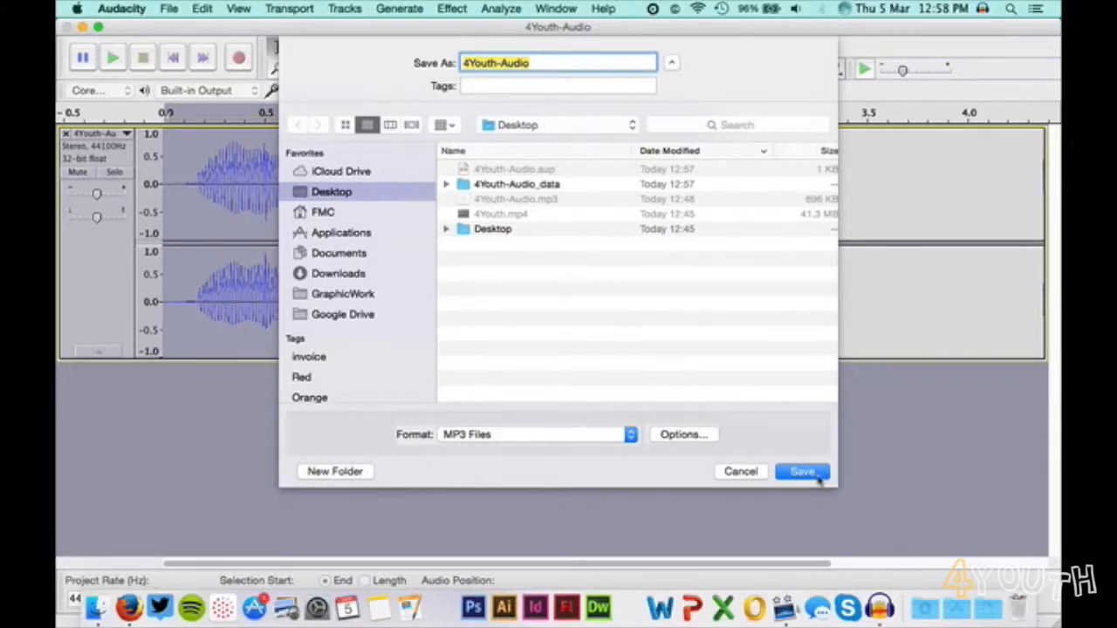
Export the audio to the Desktop as the MP3 file 4Youth-Audio, leaving all metadata tags blank.
click(803, 471)
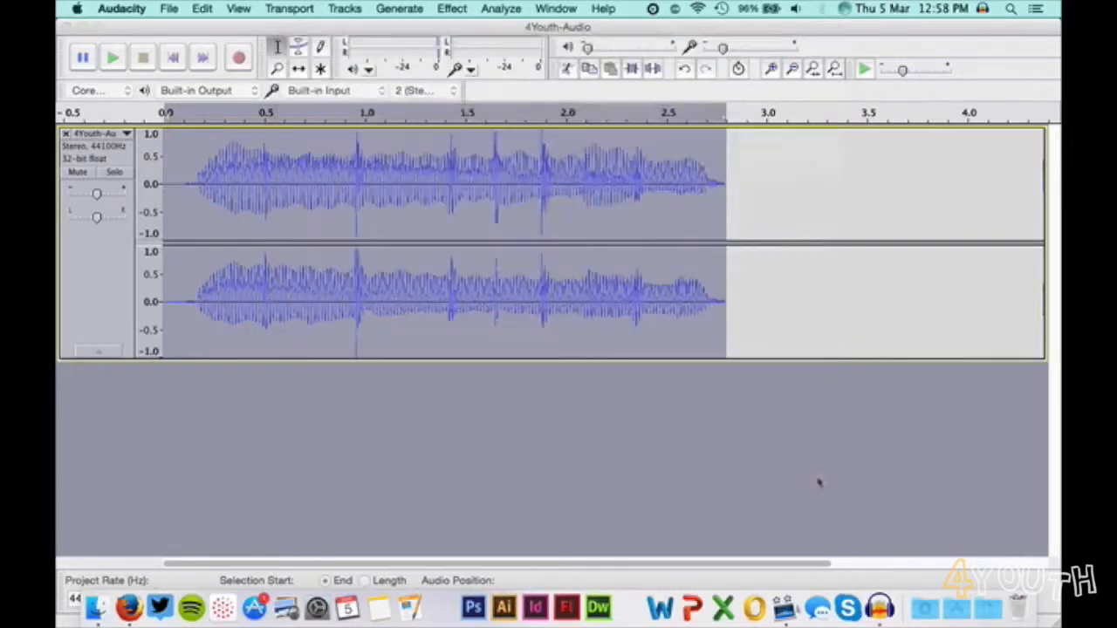
click(700, 210)
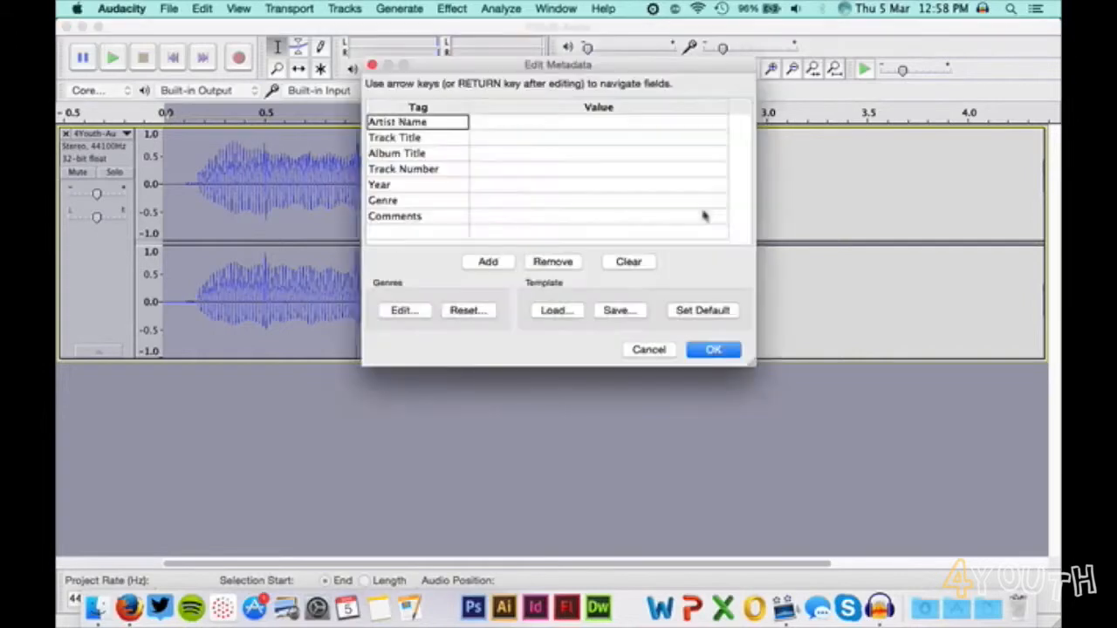
click(714, 350)
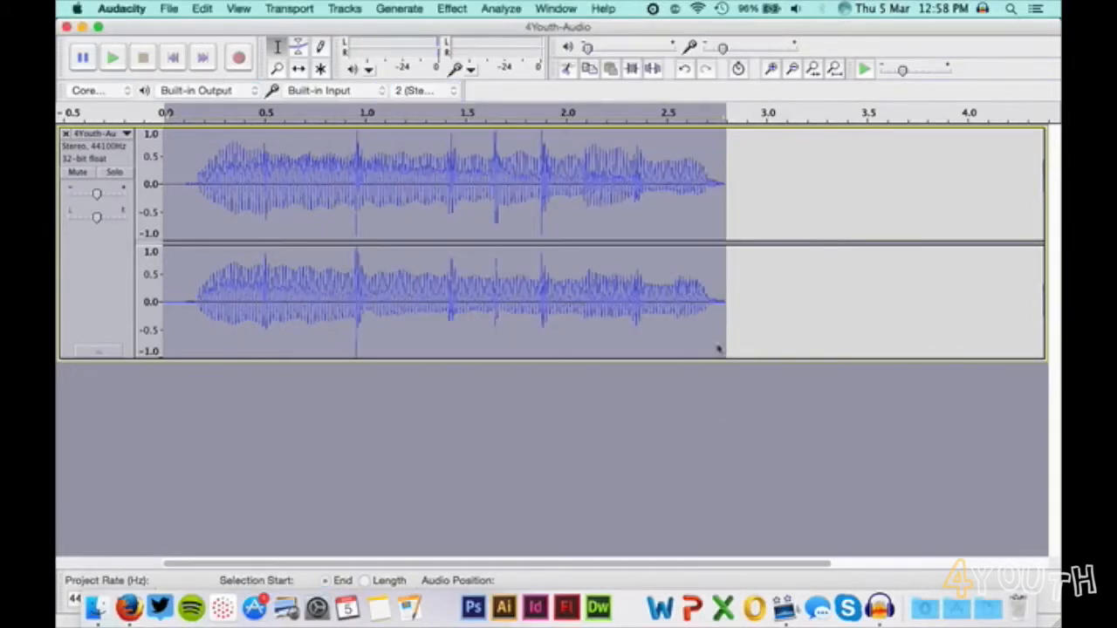